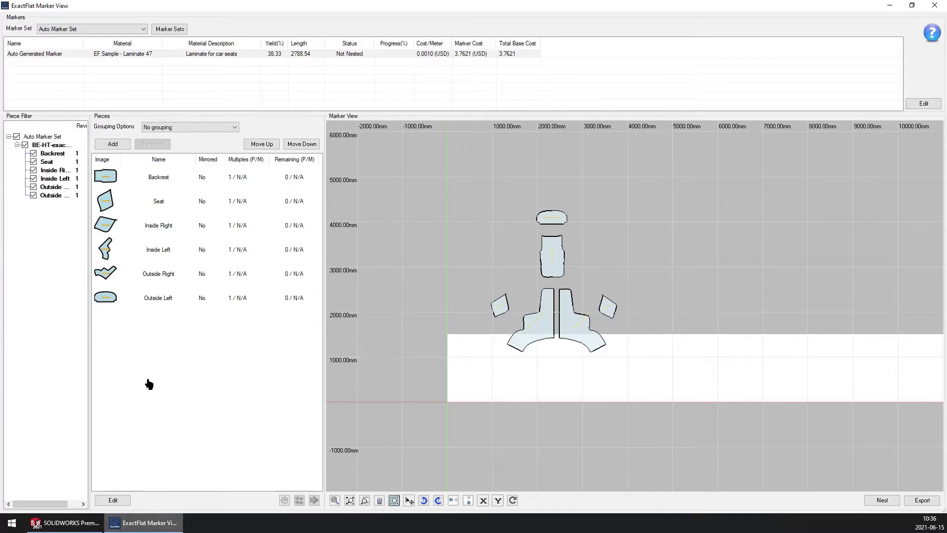
Try manually placing the rounded piece, a small four-sided piece and a large stepped piece on the material area.
click(156, 225)
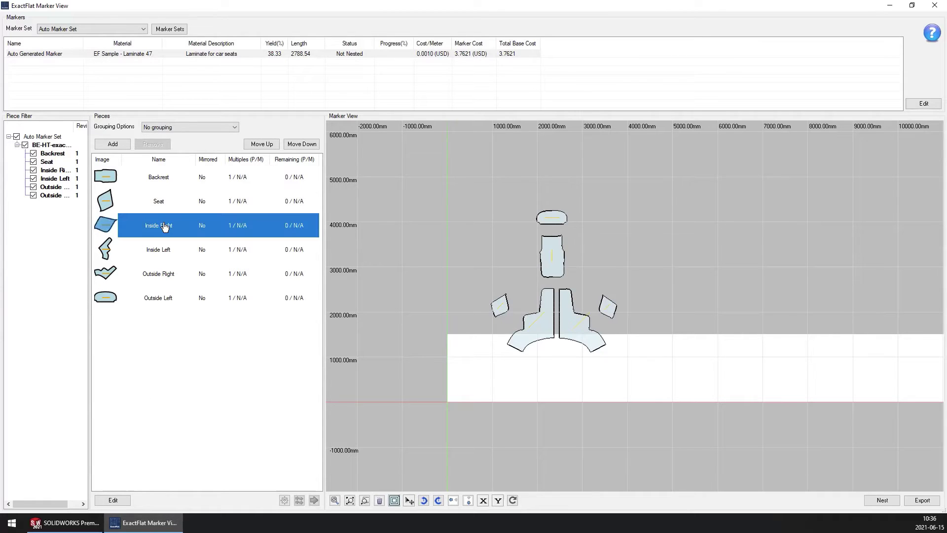
click(192, 379)
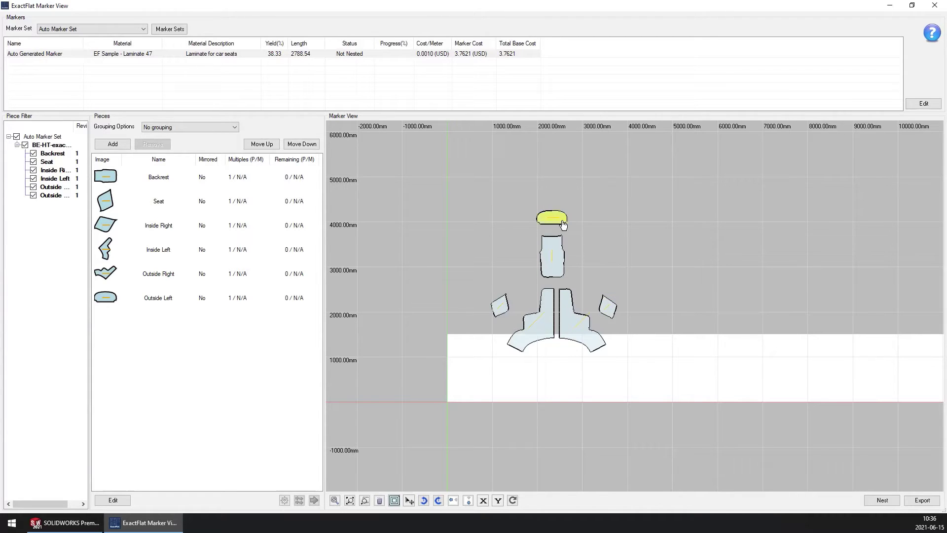
drag(569, 219, 721, 365)
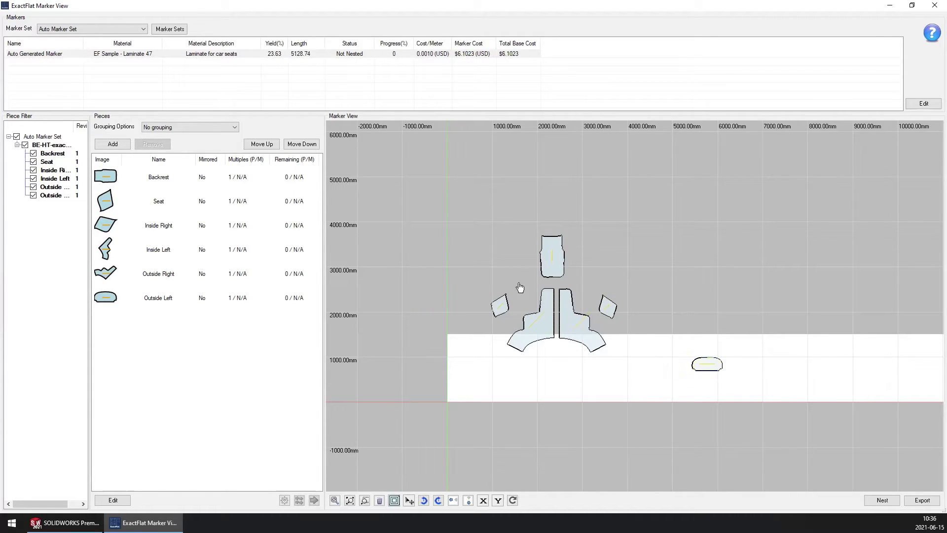
drag(501, 309, 794, 361)
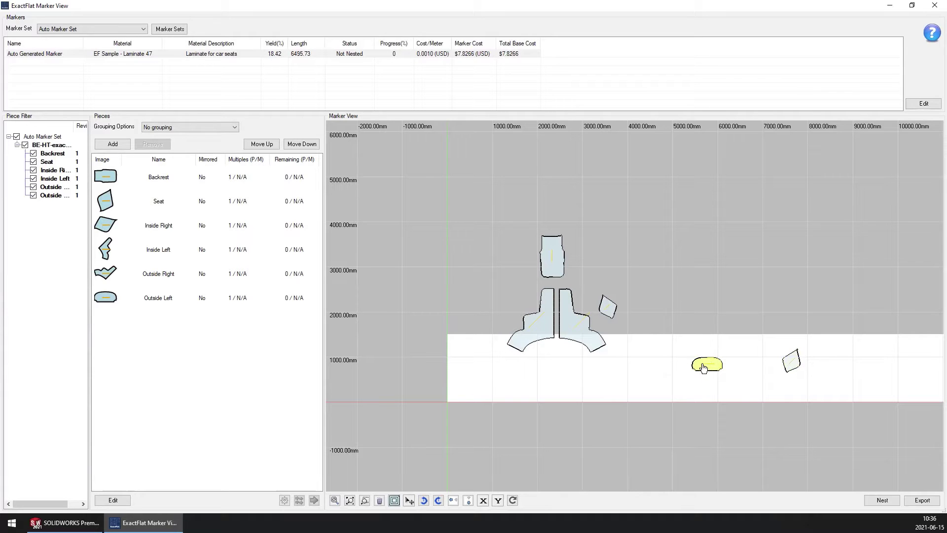
drag(705, 366, 723, 355)
drag(565, 336, 677, 372)
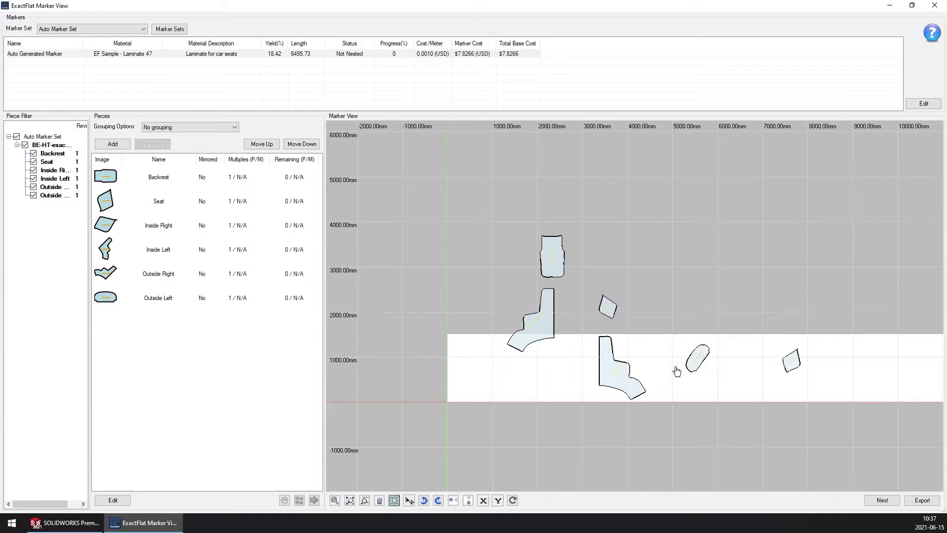
drag(609, 375, 696, 345)
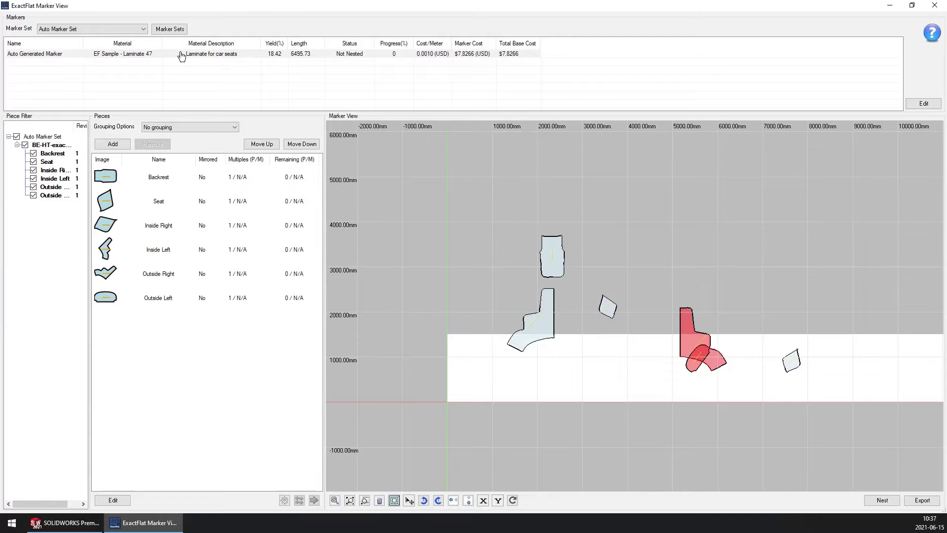
Open the Auto Generated Marker for editing and review its layrule, placement group and material settings.
click(138, 55)
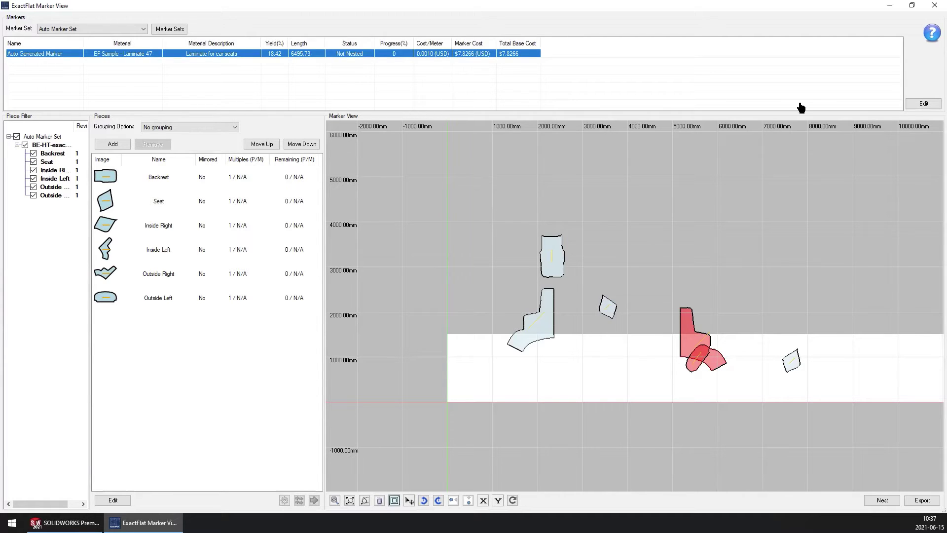
click(924, 104)
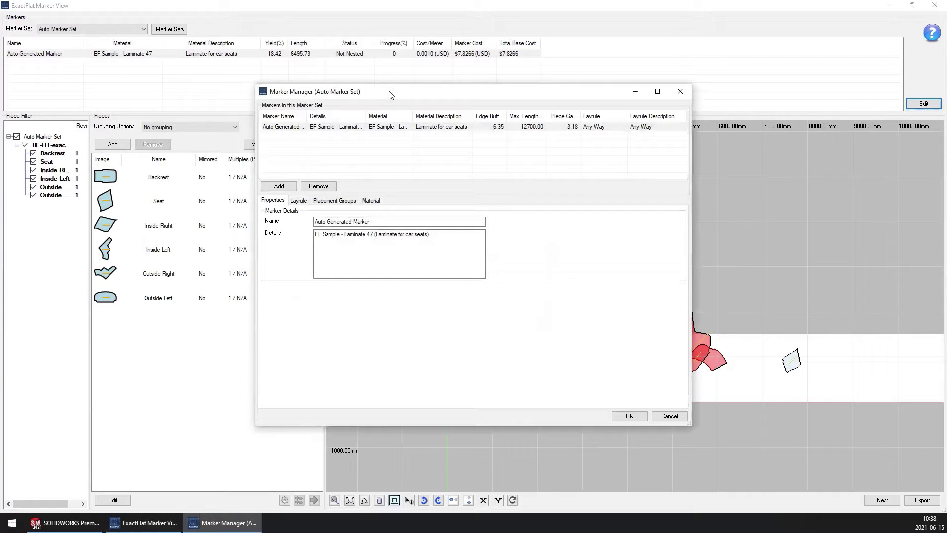
drag(388, 94, 364, 78)
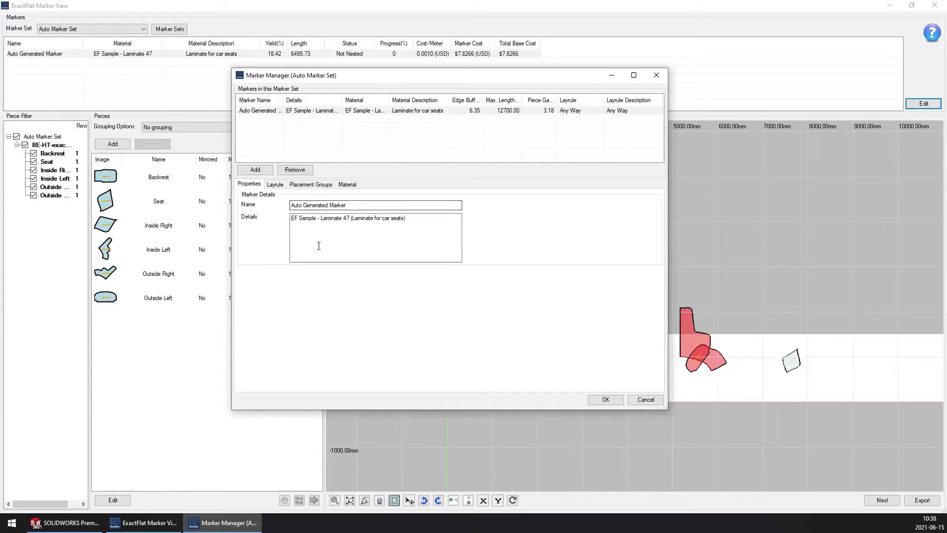
click(277, 186)
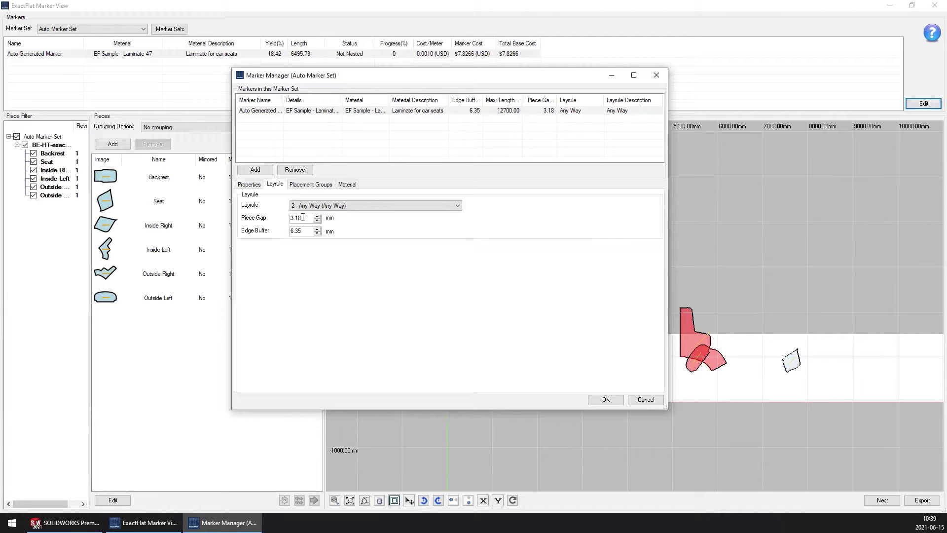
drag(309, 230, 295, 231)
click(315, 186)
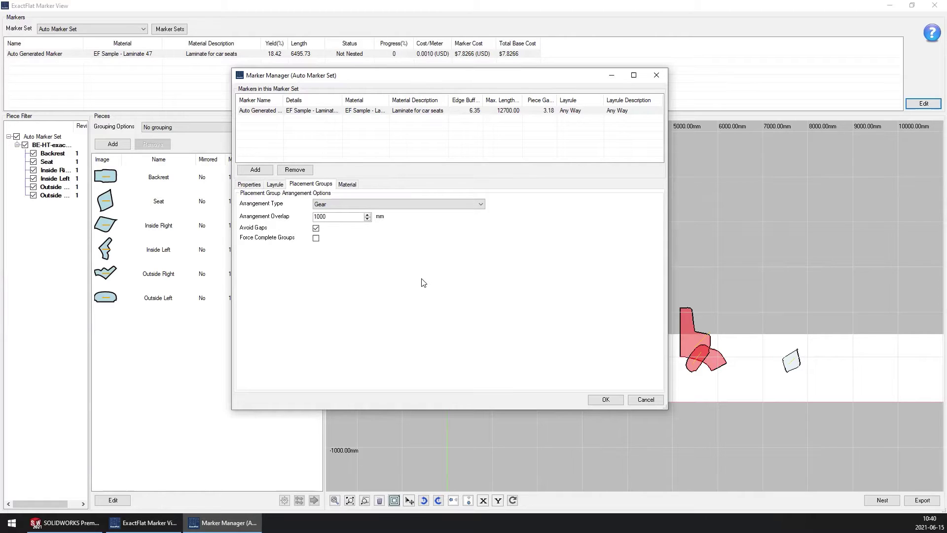
click(346, 185)
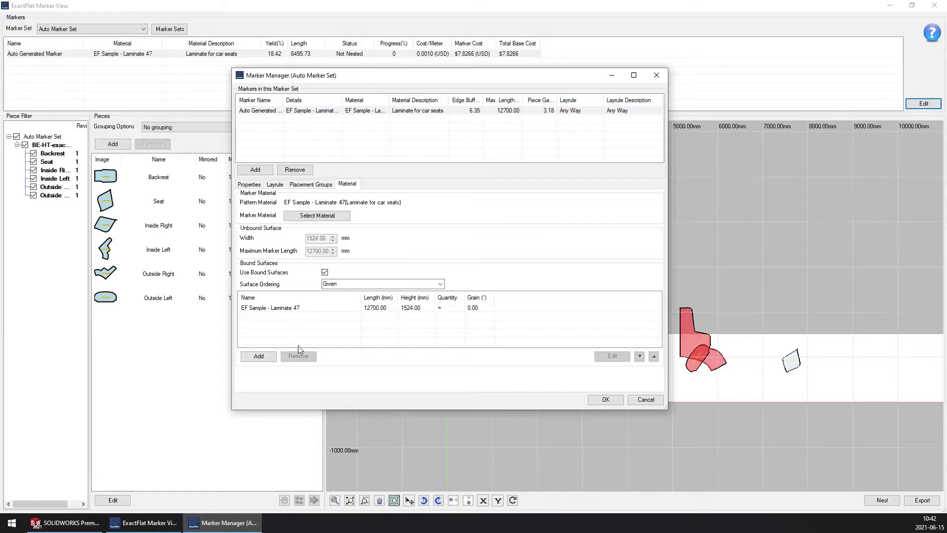
Examine the size and quantity settings of the EF Sample - Laminate 47 bound surface and the available surface ordering options.
click(282, 310)
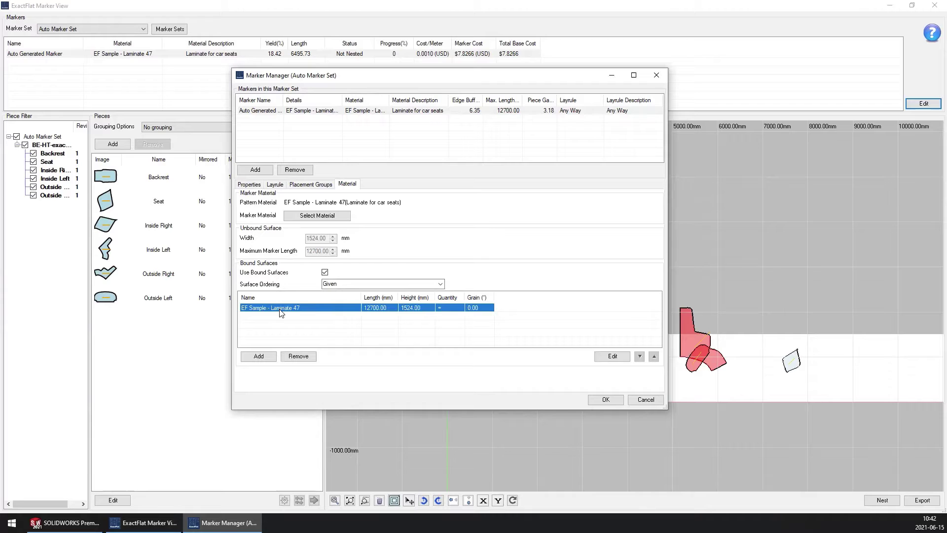
double_click(363, 309)
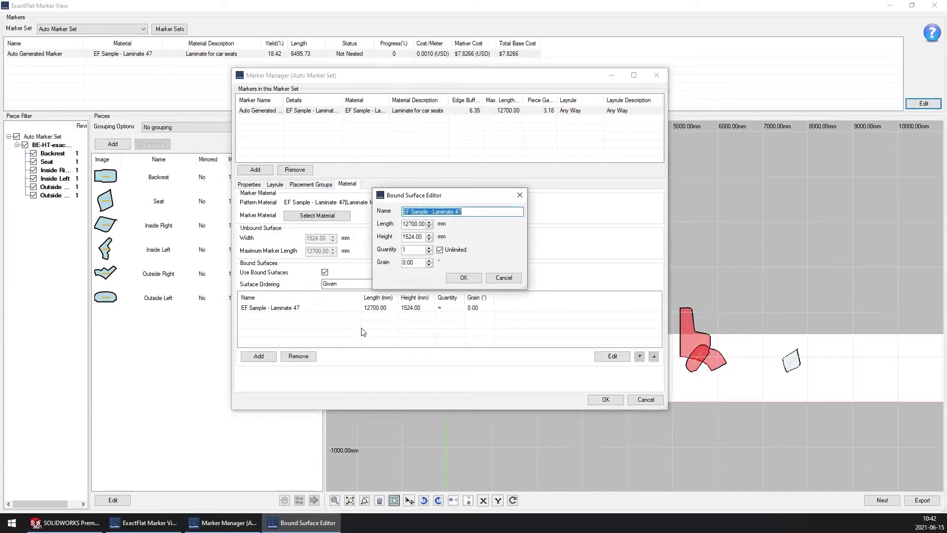
click(412, 224)
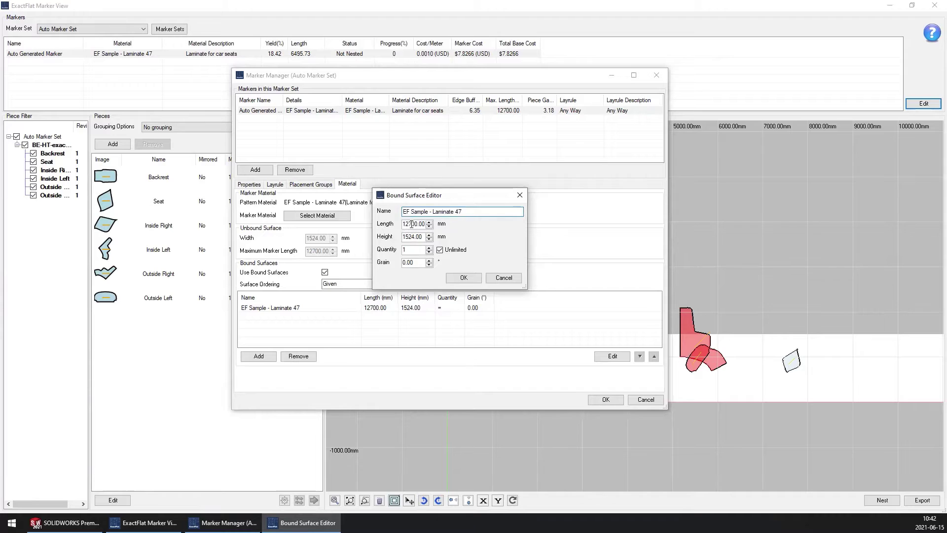
click(410, 237)
key(Tab)
click(464, 278)
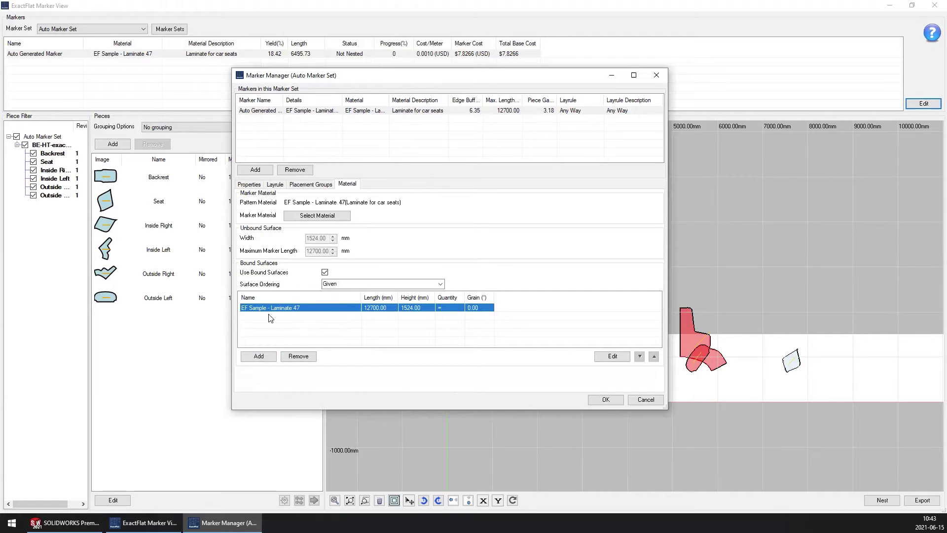
click(615, 358)
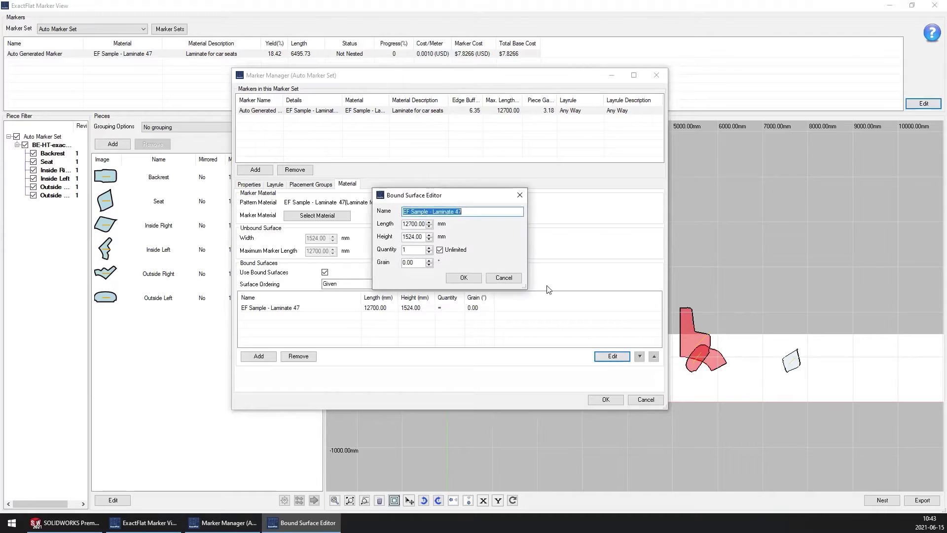
click(502, 279)
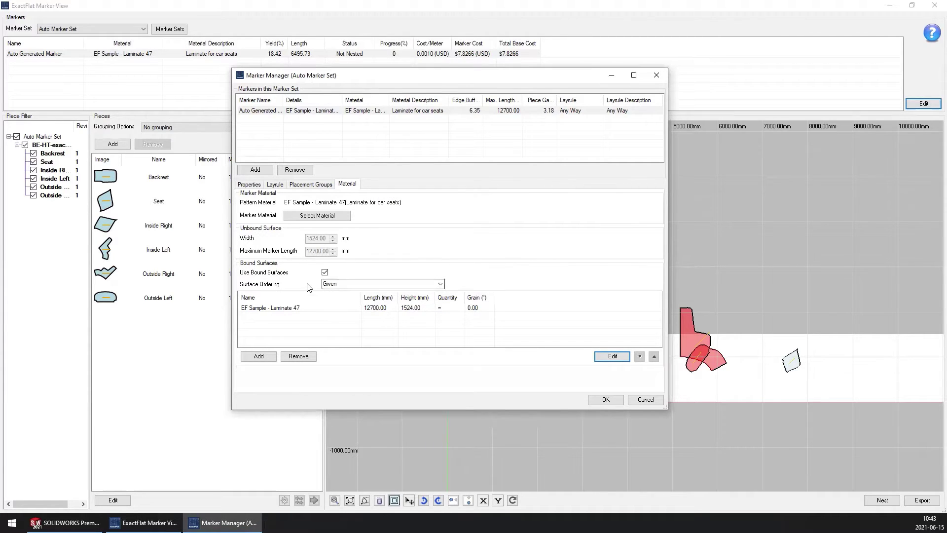
click(436, 284)
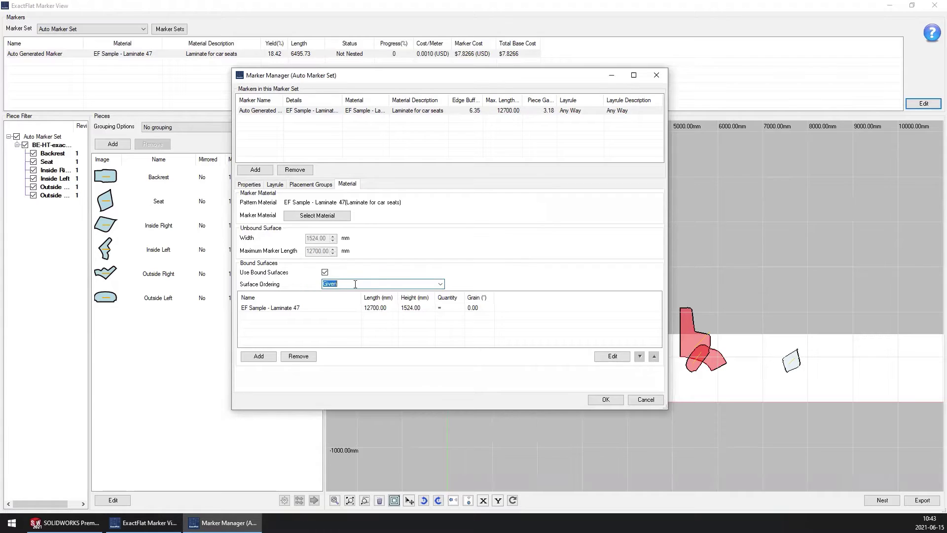
click(441, 285)
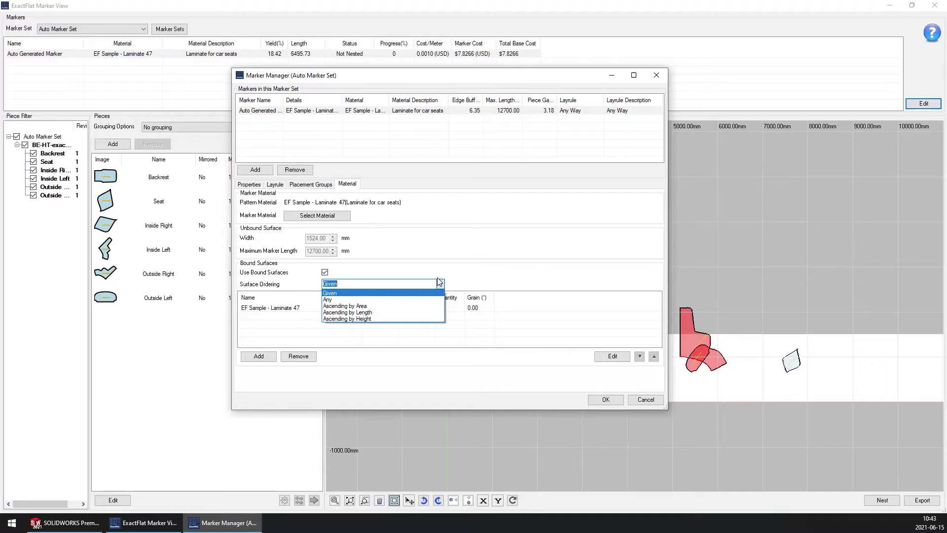
click(462, 270)
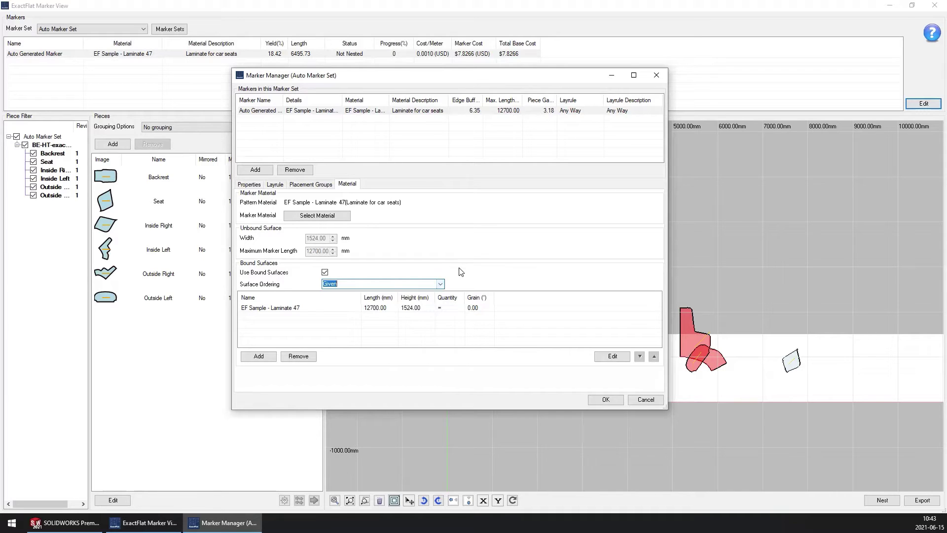
Turn off the use of bound surfaces for the marker and apply the marker settings.
click(324, 273)
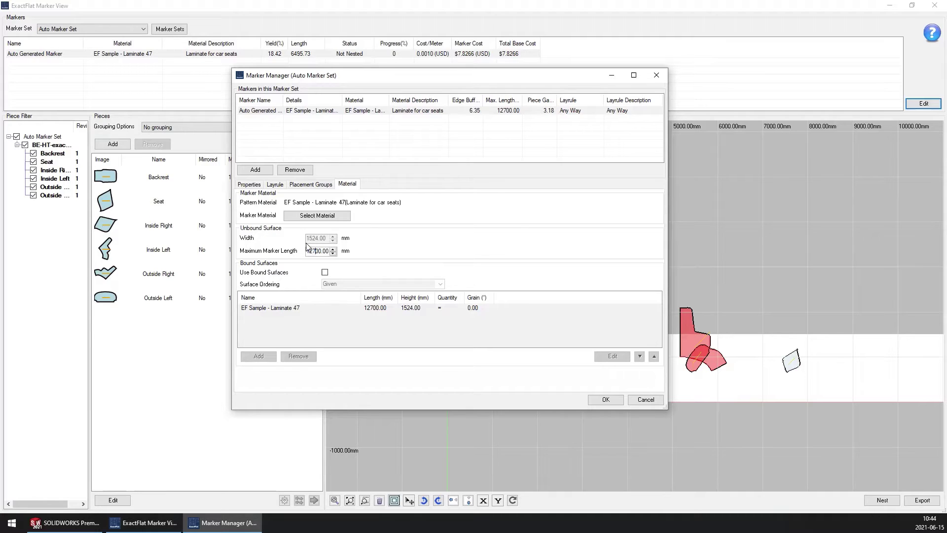
click(606, 400)
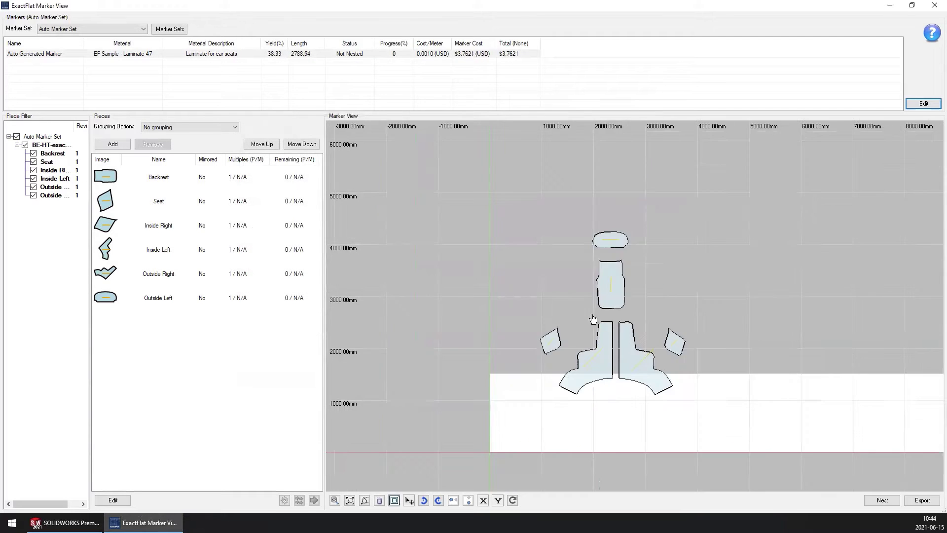
scroll(592, 319, down, 3)
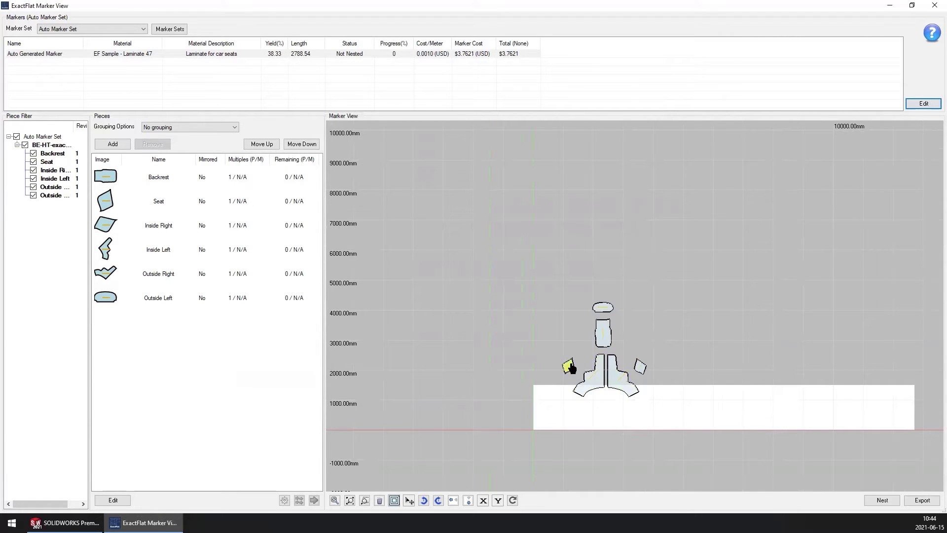
middle_drag(521, 357, 477, 294)
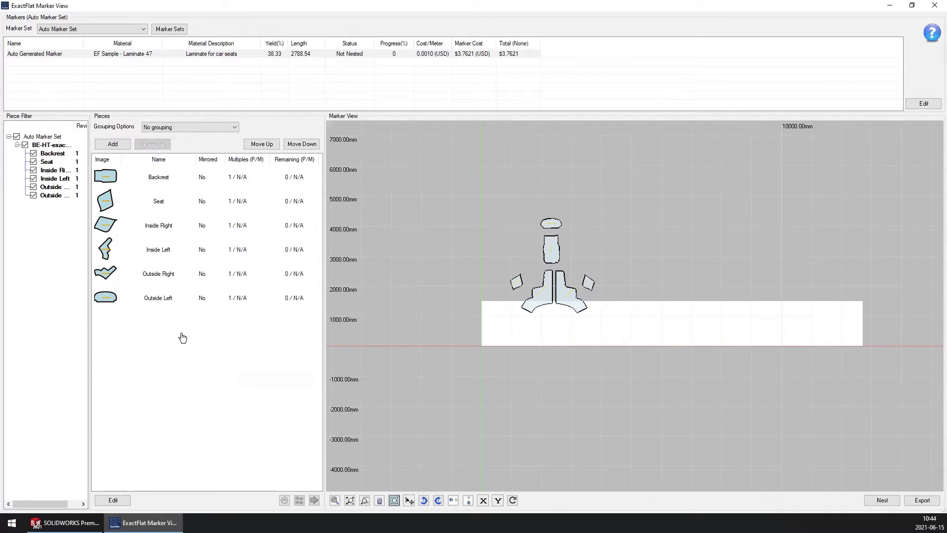
Open the piece settings, select all six pieces from Backrest to Outside Left, and set their rotation increment to 90°.
click(106, 500)
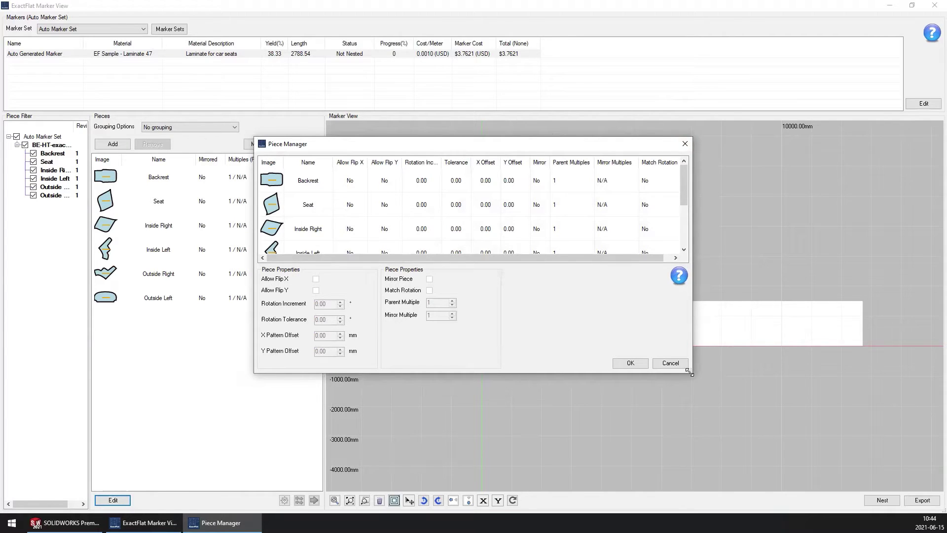
drag(689, 371, 755, 474)
drag(355, 304, 263, 173)
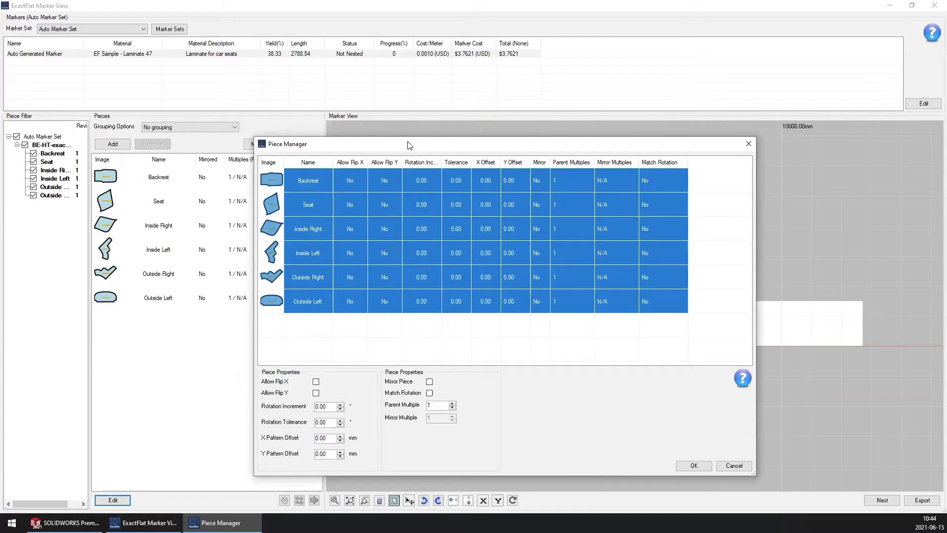
drag(408, 144, 361, 51)
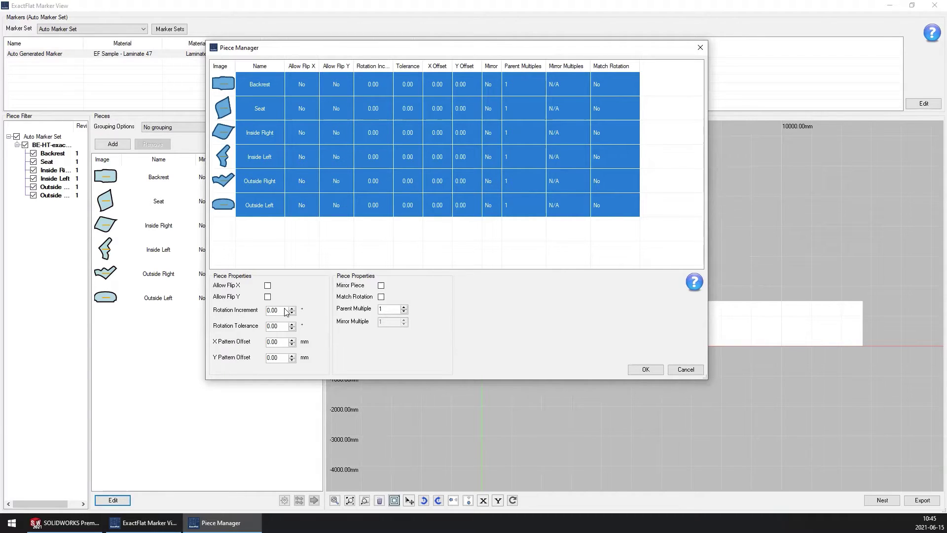
click(241, 305)
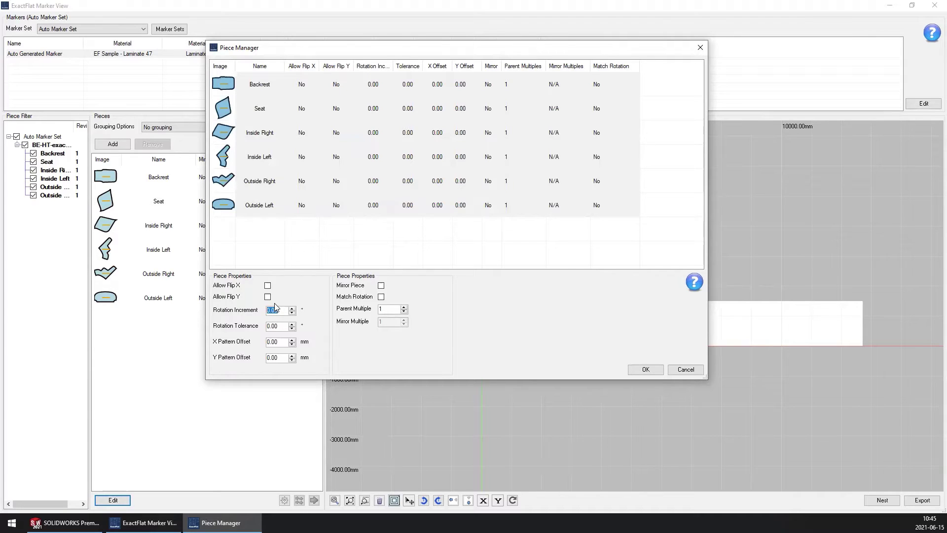
text(90)
Set the rotation tolerance of all six pieces to 2°.
click(273, 324)
drag(281, 324, 245, 324)
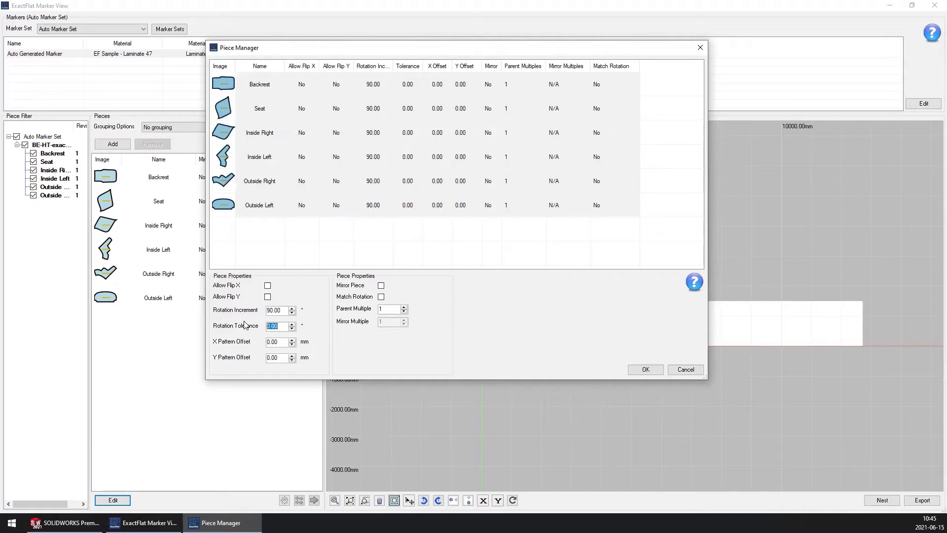
text(2)
click(277, 311)
double_click(266, 309)
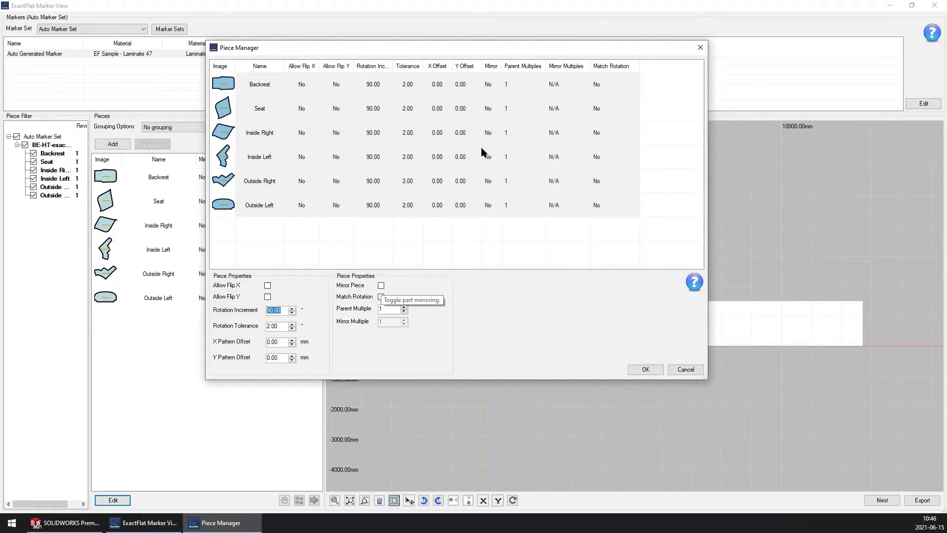
drag(493, 53, 708, 244)
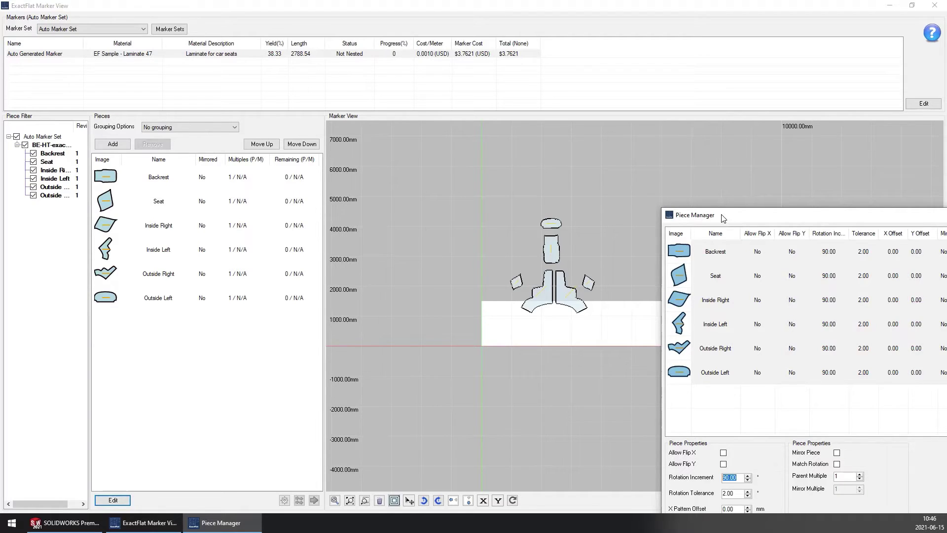
drag(724, 218, 313, 83)
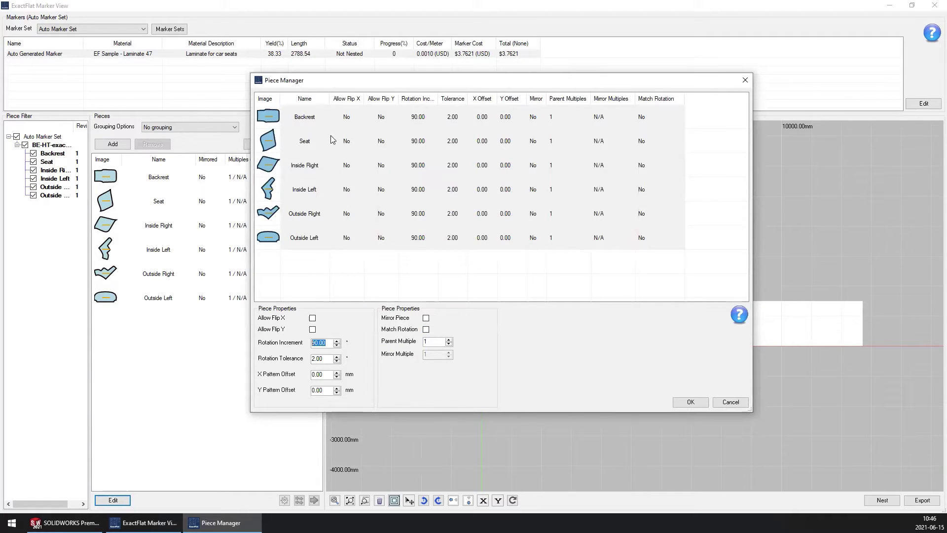
drag(357, 85, 410, 98)
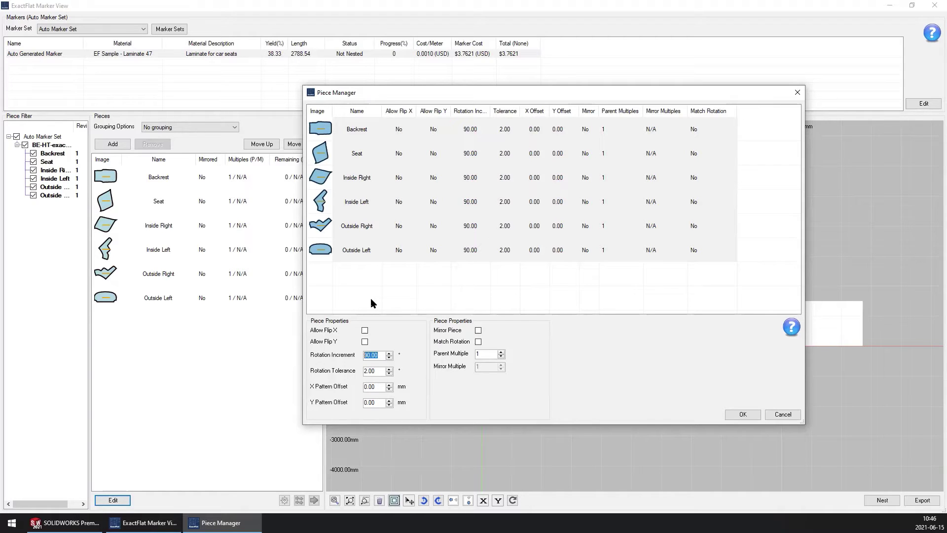
click(490, 353)
click(490, 351)
drag(483, 99, 558, 104)
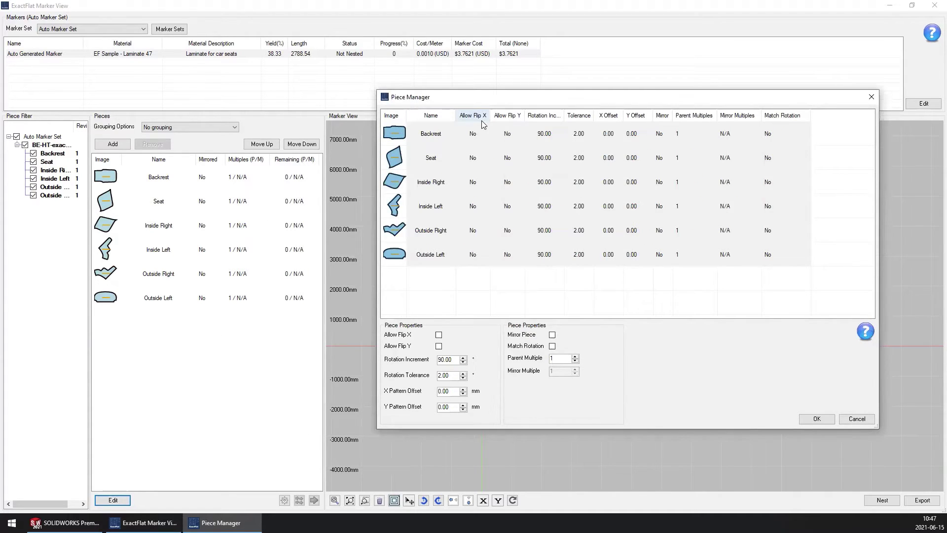
Set the parent multiple of all six pieces to 10, leave them unmirrored, and apply the piece settings.
drag(512, 101, 482, 74)
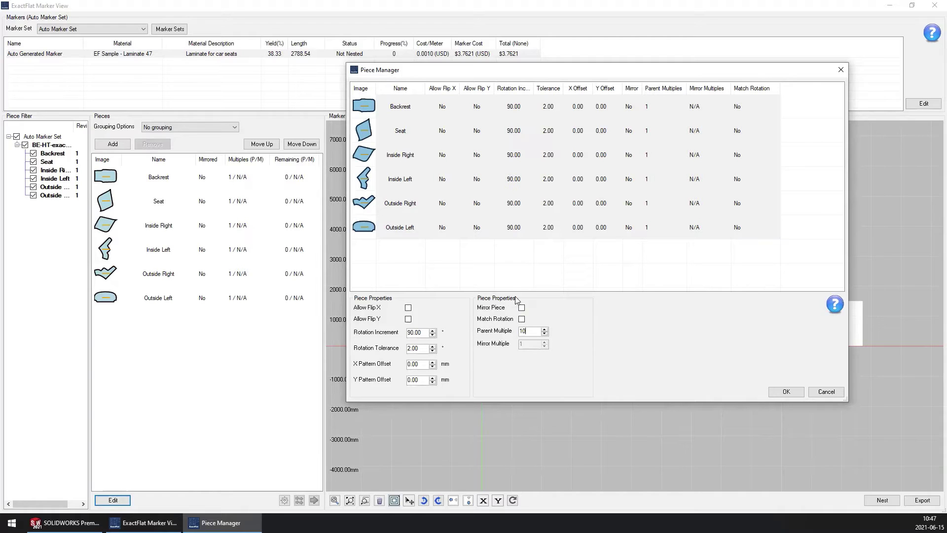
click(521, 307)
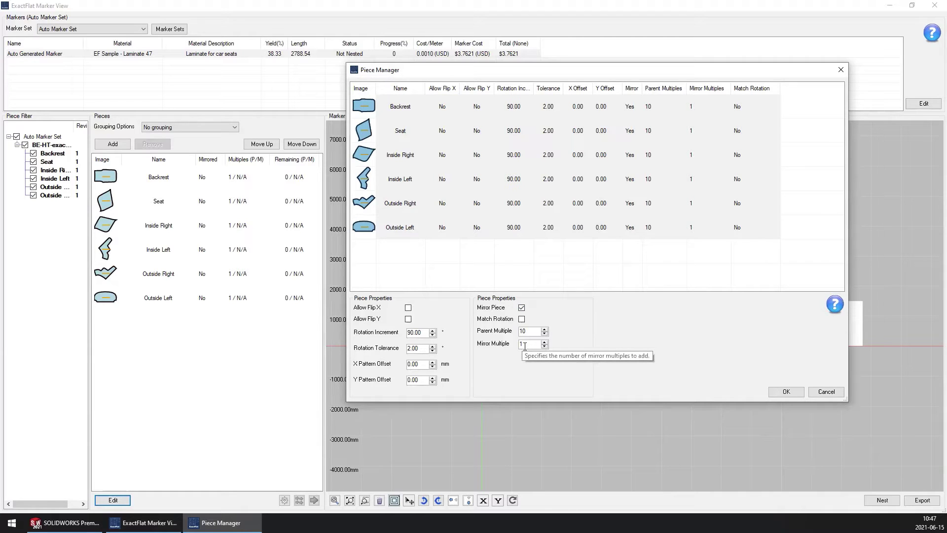
click(522, 307)
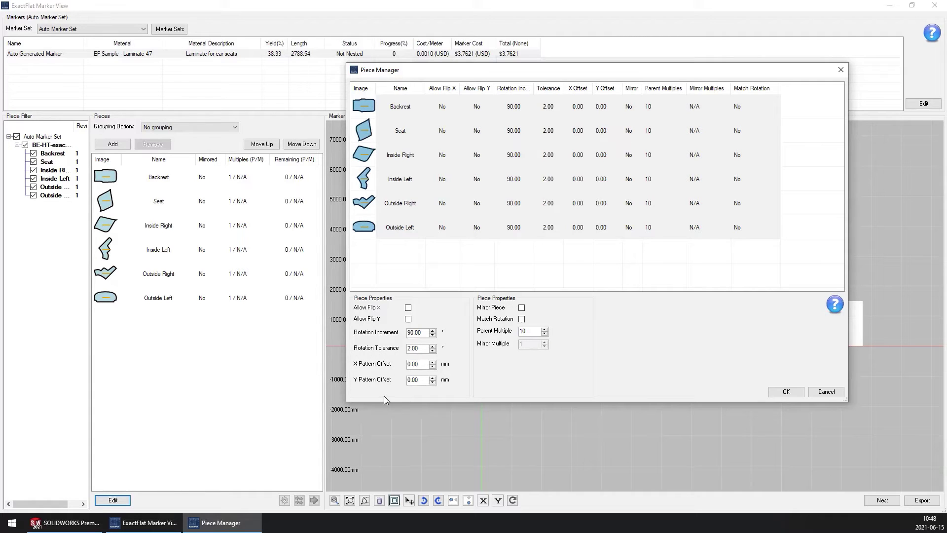
double_click(418, 365)
click(415, 365)
click(784, 392)
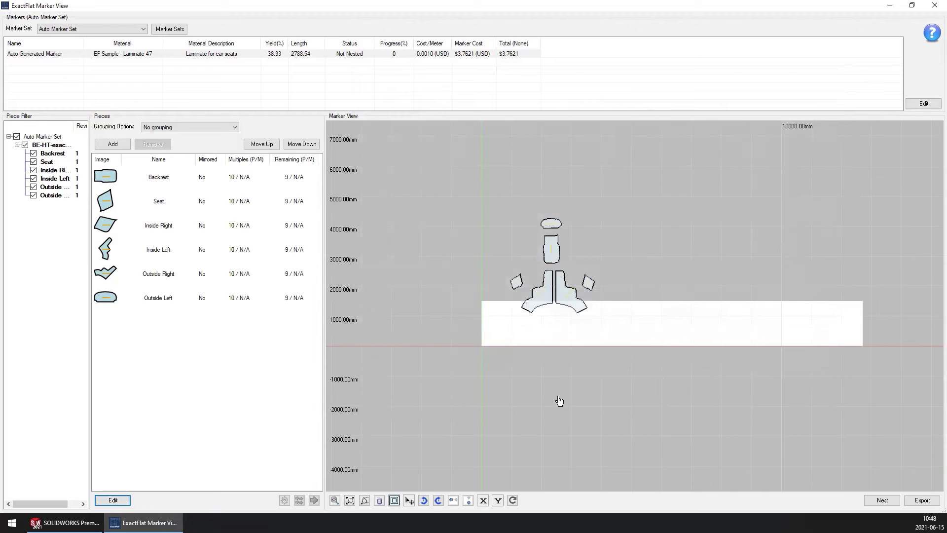
Move the small four-sided piece beside the large side panel onto the marker at about 4700 mm along its length and rotate it.
mouse_move(588, 281)
mouse_down()
mouse_move(625, 328)
mouse_move(627, 352)
mouse_move(636, 318)
mouse_up()
scroll(625, 326, up, 6)
mouse_move(637, 319)
right_down()
mouse_move(644, 348)
mouse_move(620, 372)
mouse_move(649, 345)
mouse_move(621, 300)
mouse_move(543, 307)
mouse_move(608, 328)
mouse_move(604, 309)
mouse_move(557, 316)
mouse_move(592, 368)
mouse_move(613, 317)
mouse_move(634, 332)
mouse_move(604, 319)
mouse_move(626, 335)
mouse_move(636, 322)
mouse_move(625, 303)
mouse_move(609, 335)
mouse_move(670, 321)
mouse_move(672, 345)
mouse_move(679, 338)
right_up()
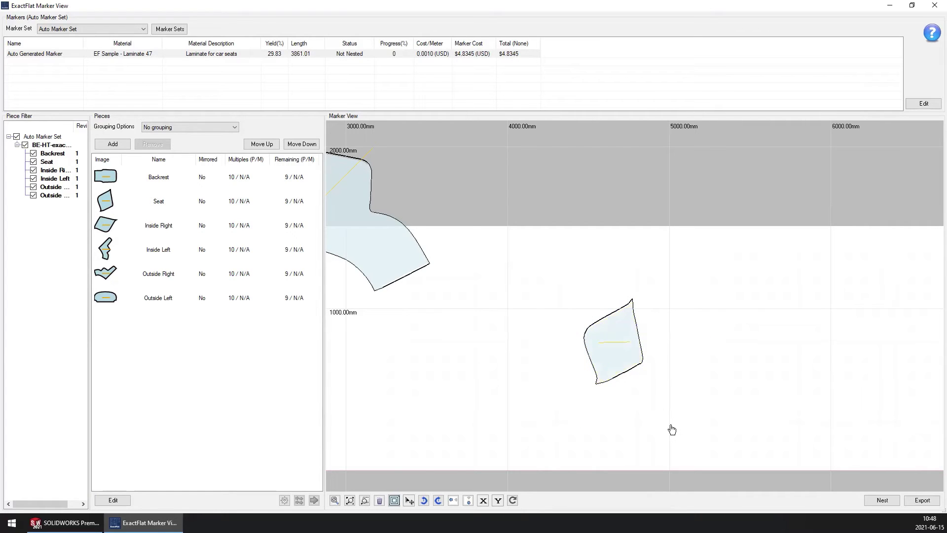
scroll(596, 300, down, 5)
scroll(503, 237, up, 1)
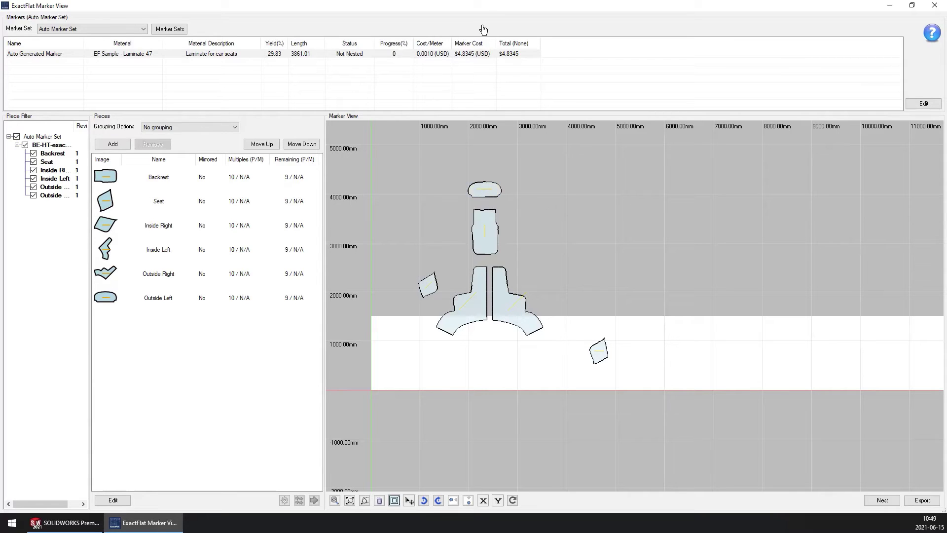
Set the piece placement method to Box Packing, apply the placement options, and re-place the pieces on the marker.
double_click(512, 9)
double_click(512, 25)
click(283, 500)
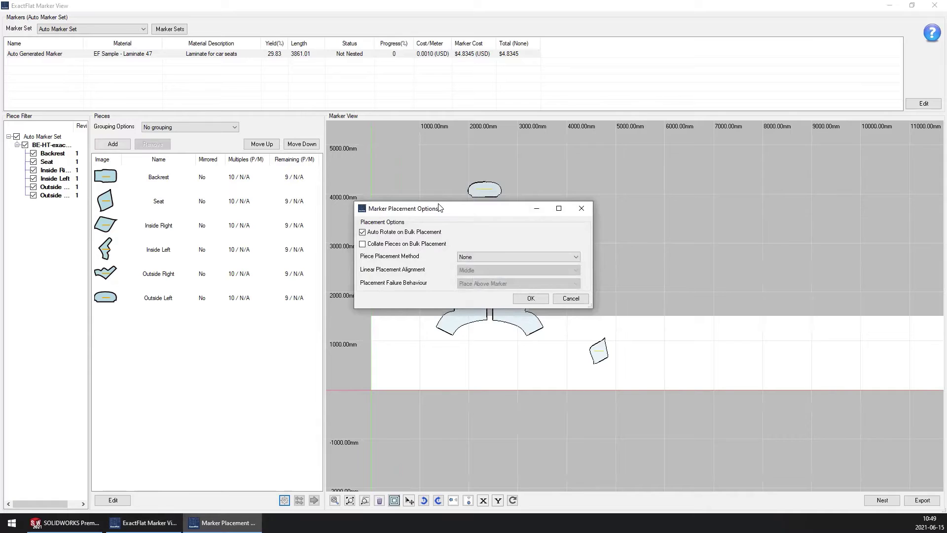
drag(439, 208, 632, 160)
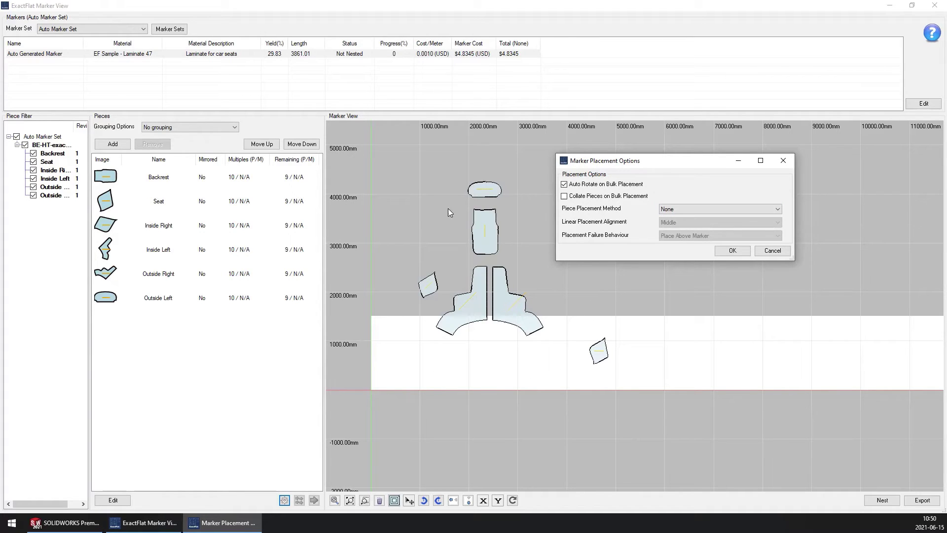
click(689, 210)
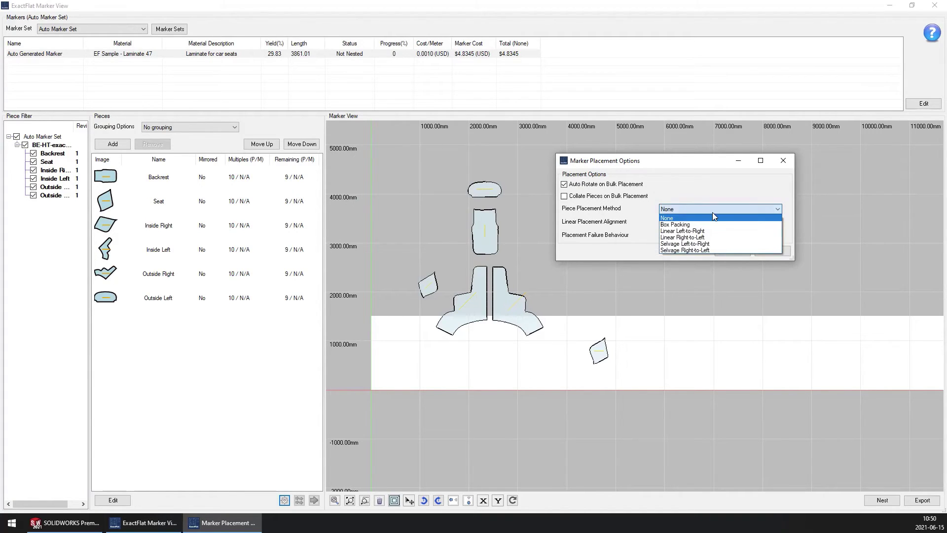
click(684, 225)
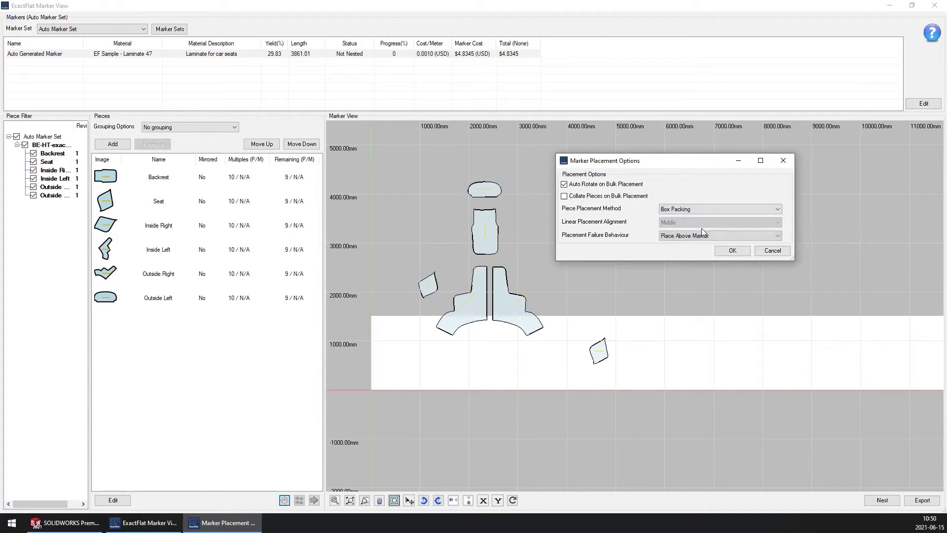
click(732, 251)
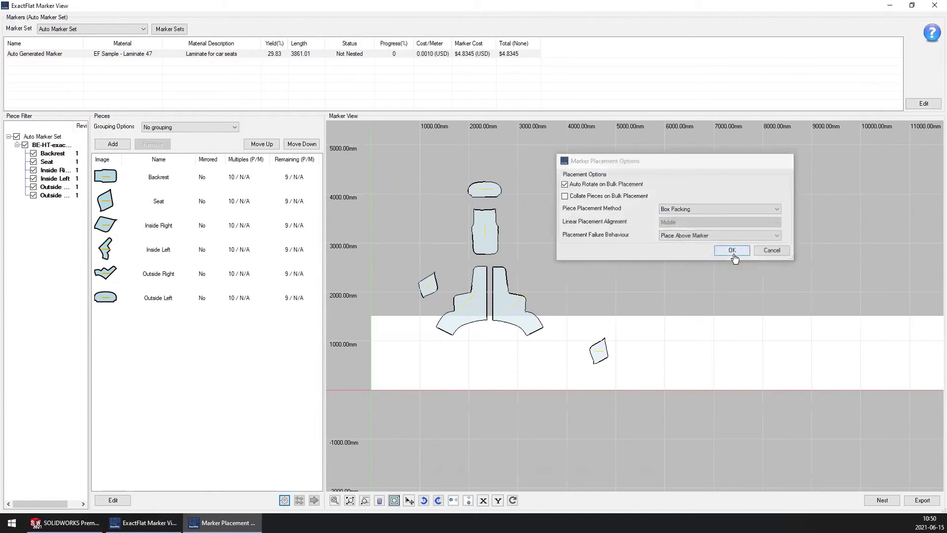
click(512, 501)
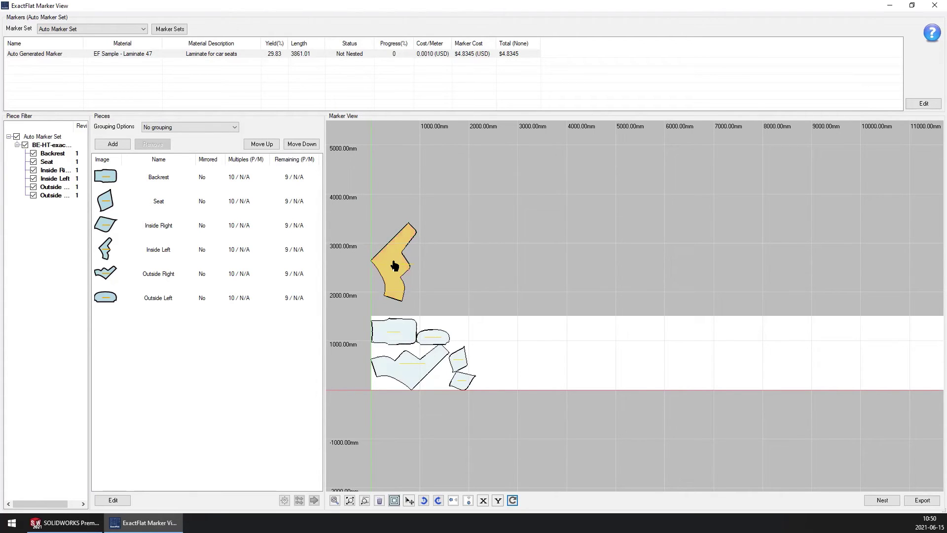
mouse_move(394, 264)
mouse_down()
mouse_move(441, 275)
mouse_move(503, 332)
mouse_move(492, 351)
mouse_up()
drag(405, 242, 534, 345)
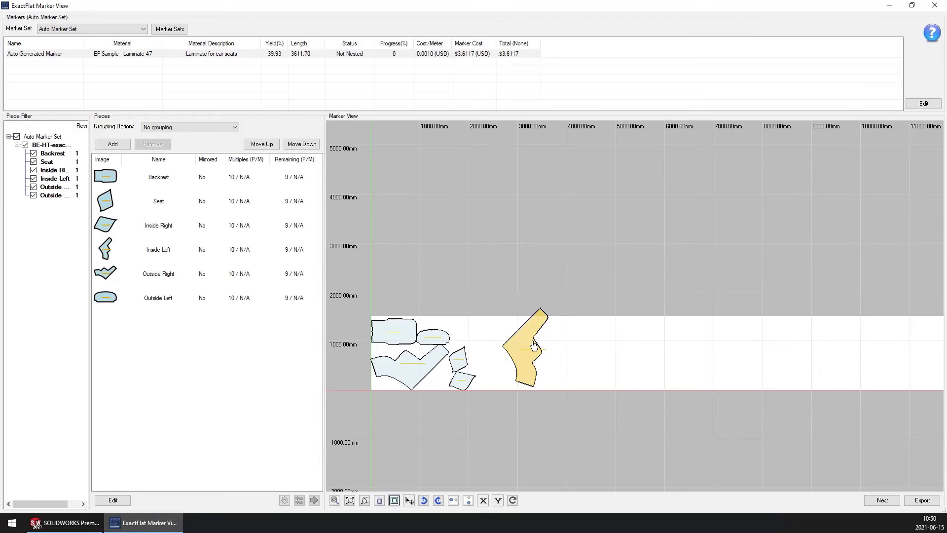
key(ctrl+z)
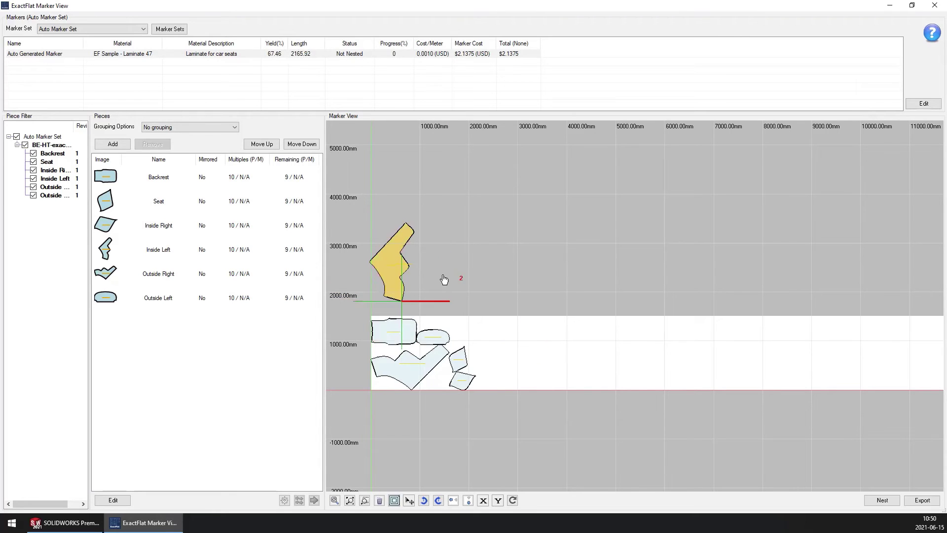
drag(444, 279, 529, 355)
key(ctrl+z)
Rotate the Inside Left piece to about 272° and place it on the marker beside the packed pieces, around the 2900 mm mark.
click(410, 251)
drag(455, 303, 525, 354)
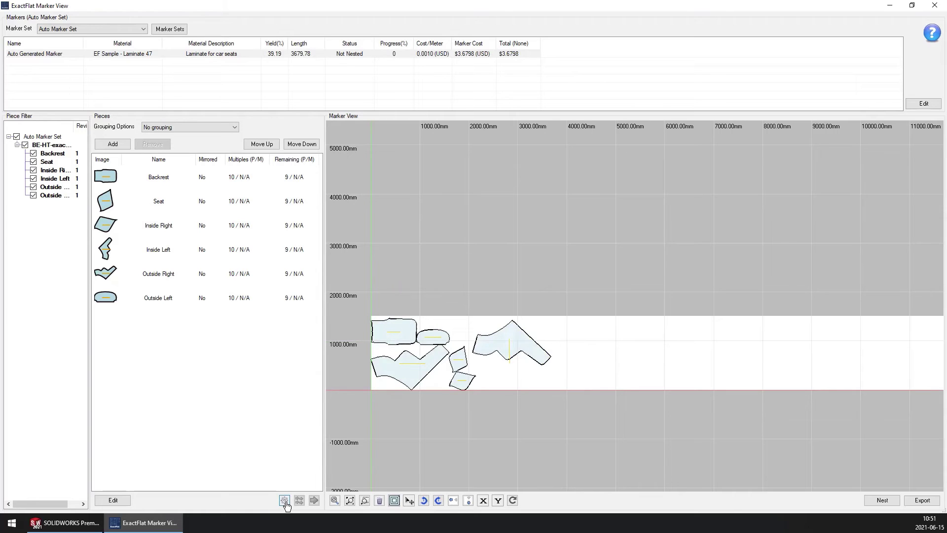
click(516, 347)
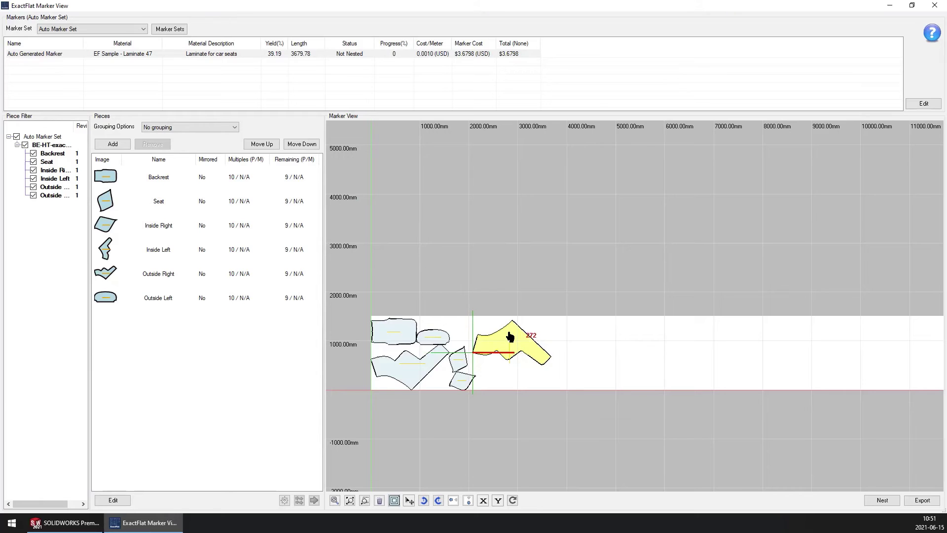
drag(509, 337, 515, 342)
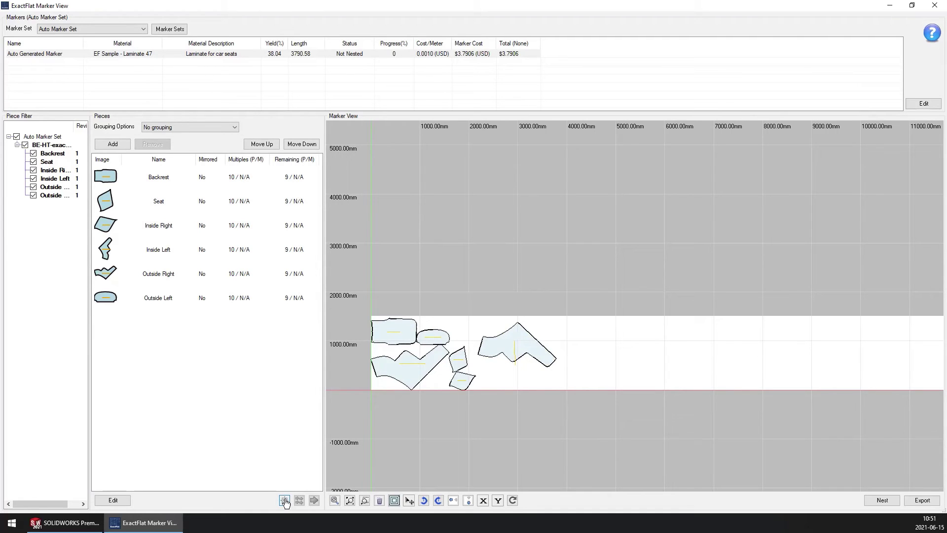
drag(533, 339, 506, 351)
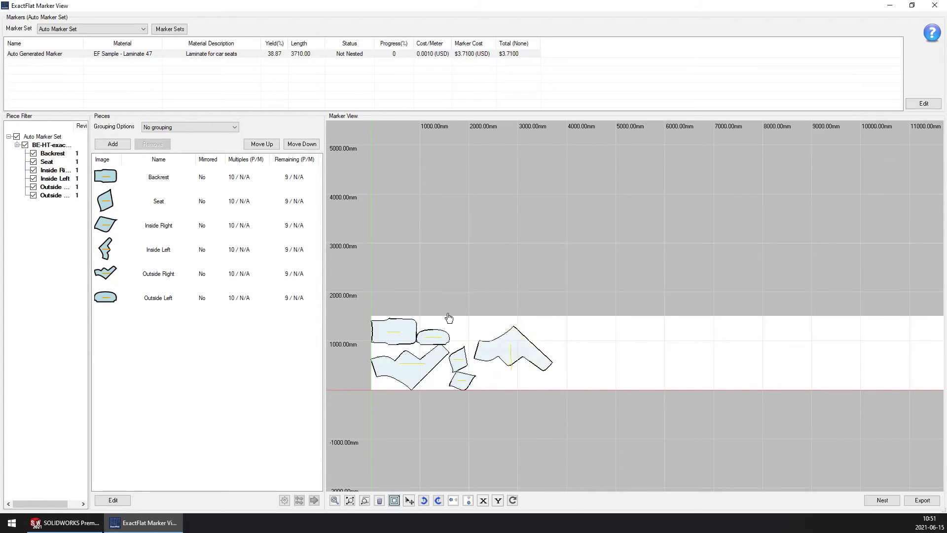
Examine the available piece placement methods, keep Box Packing, and close the placement options.
click(284, 500)
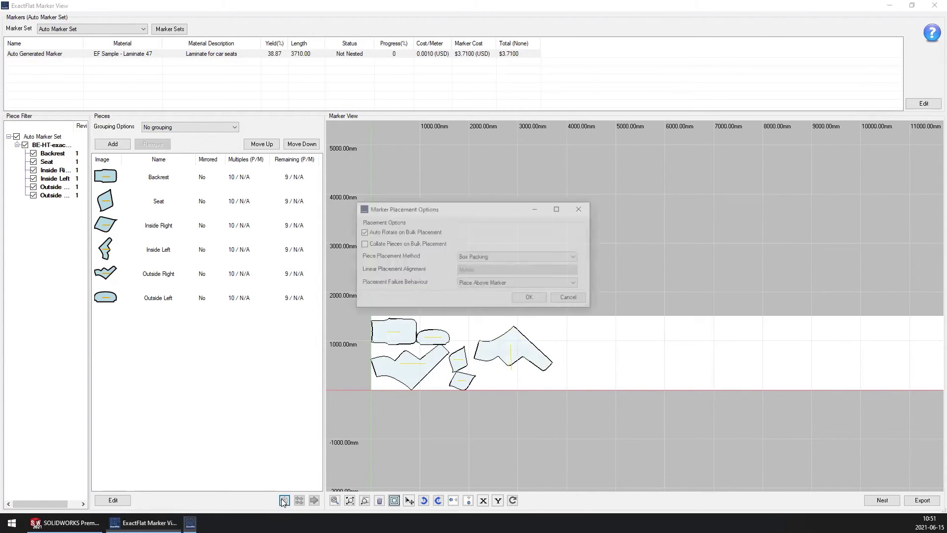
click(491, 257)
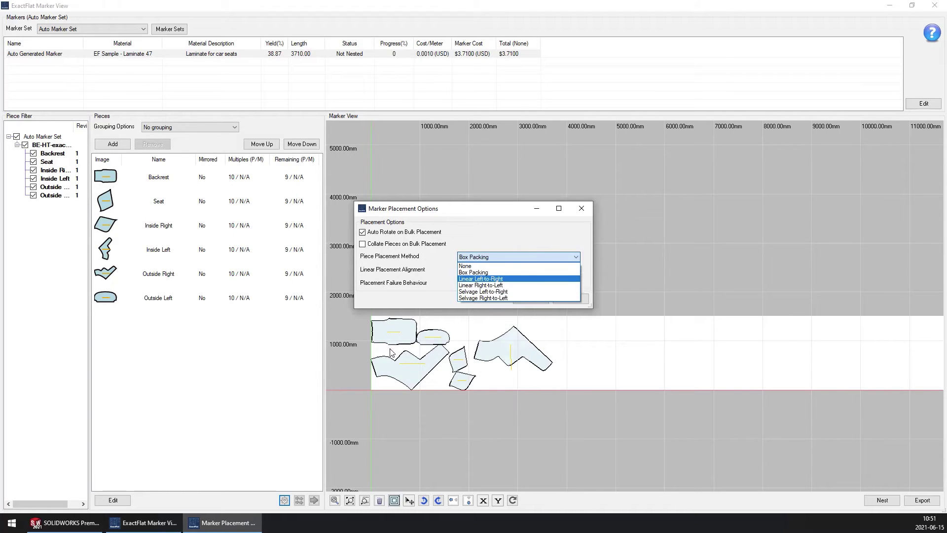
click(423, 302)
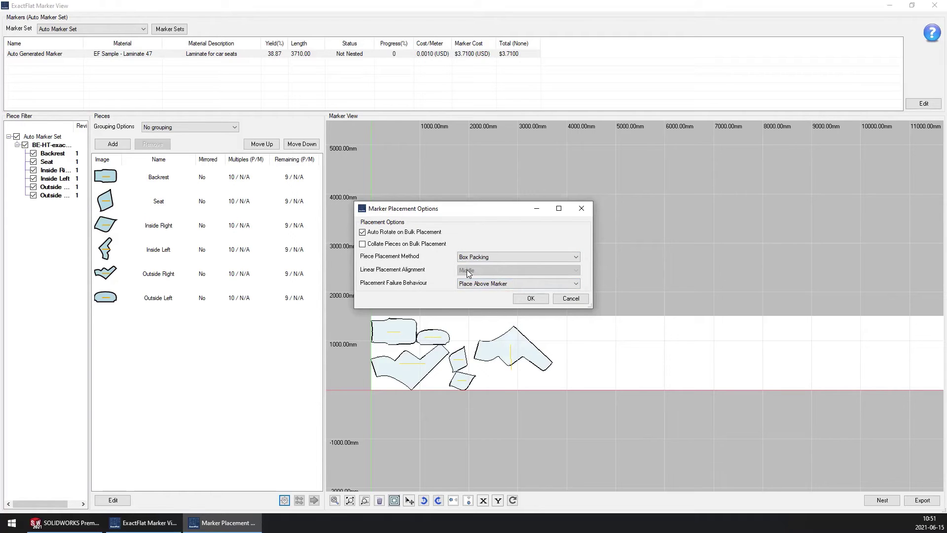
click(473, 256)
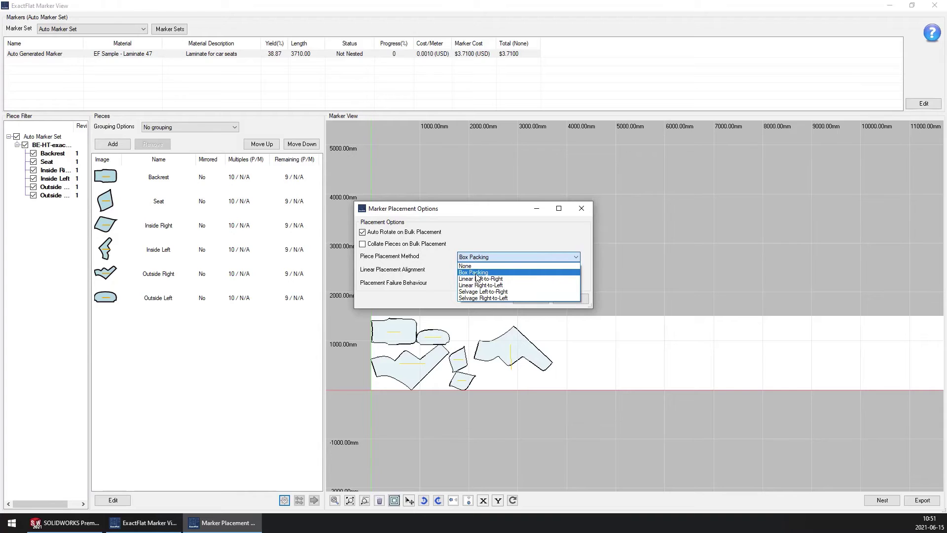
click(477, 272)
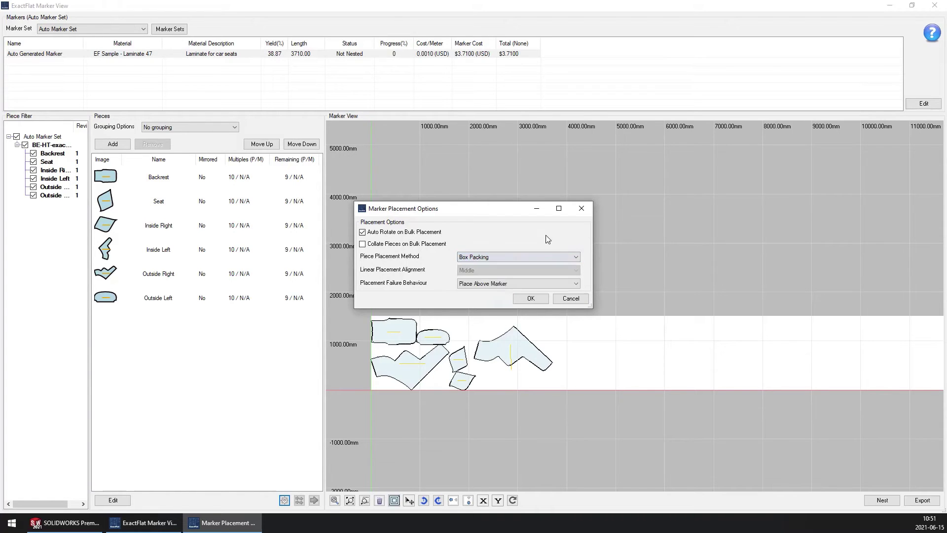
click(581, 209)
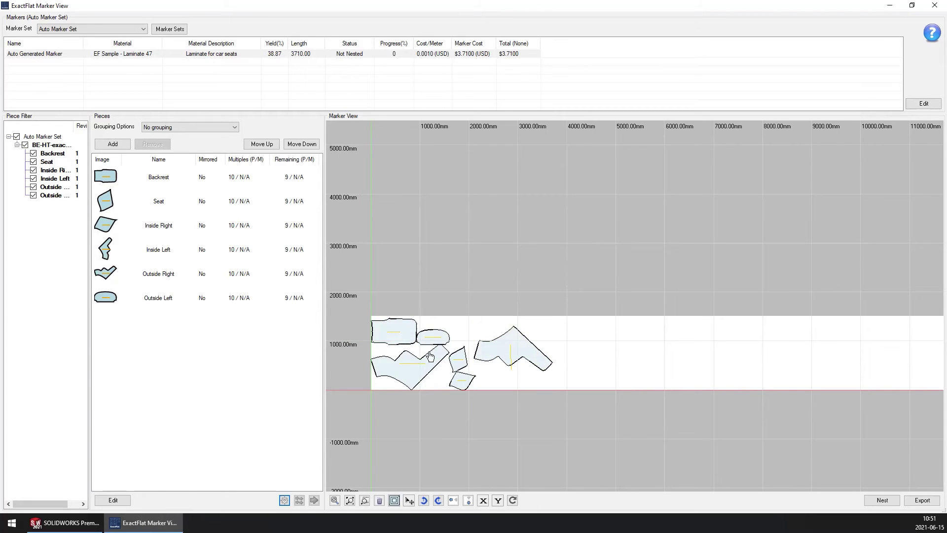
Shift the Inside Left piece up to the marker's upper edge and place all remaining multiples of the six pieces in bulk.
drag(517, 337, 492, 342)
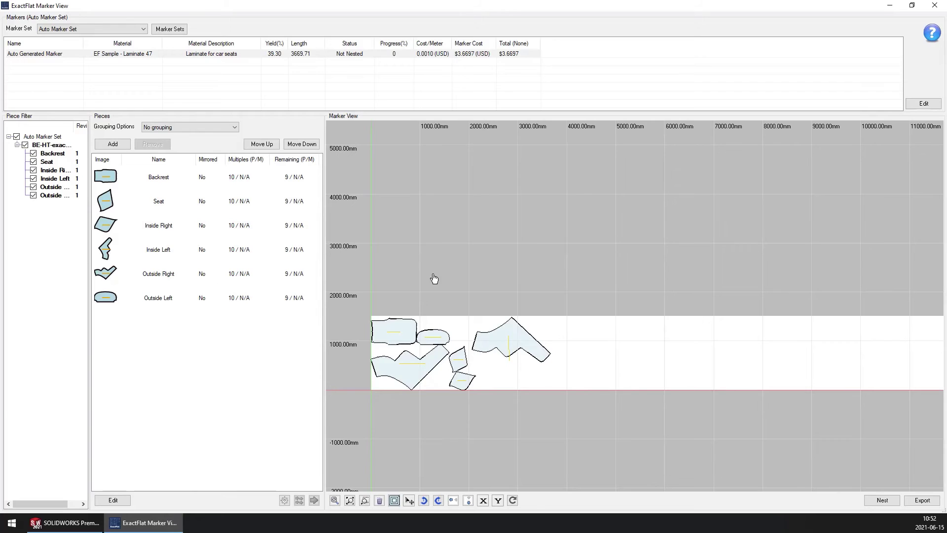
click(155, 180)
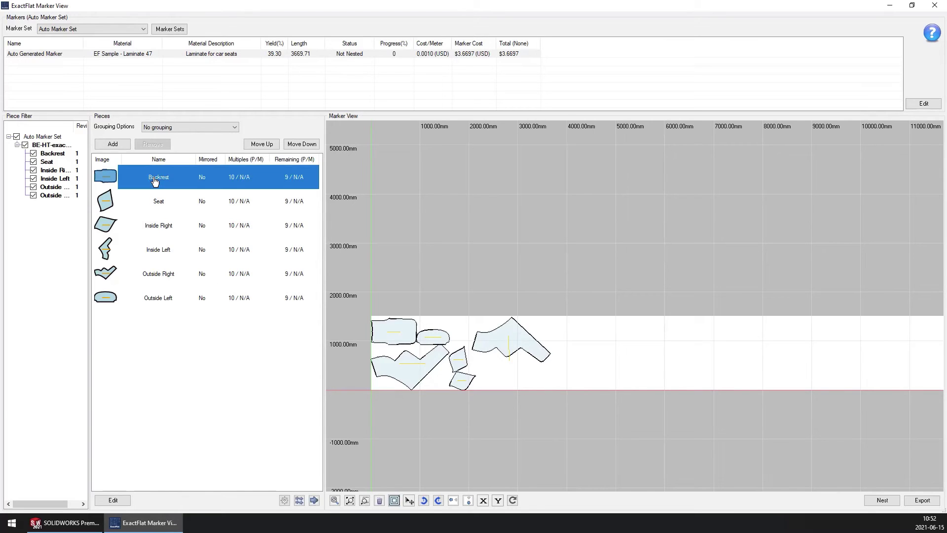
shift+click(153, 299)
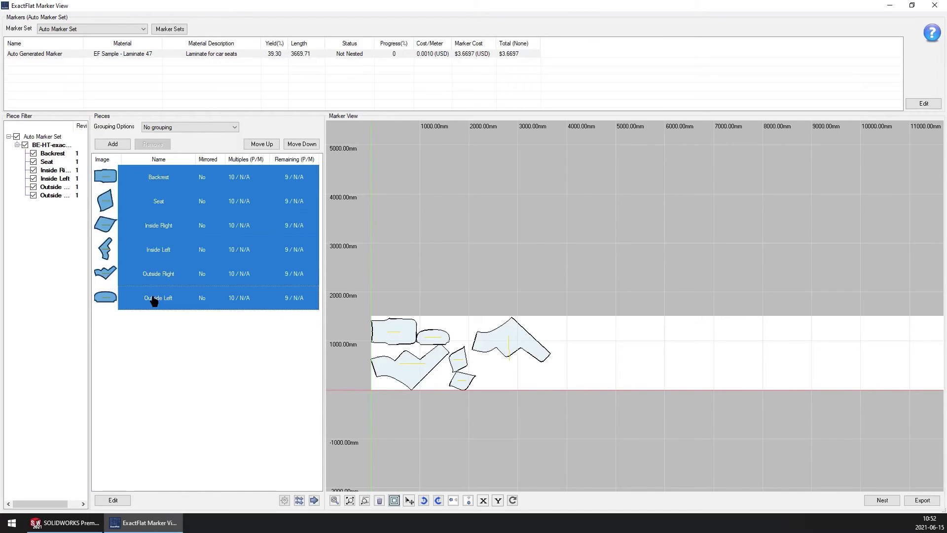
click(298, 500)
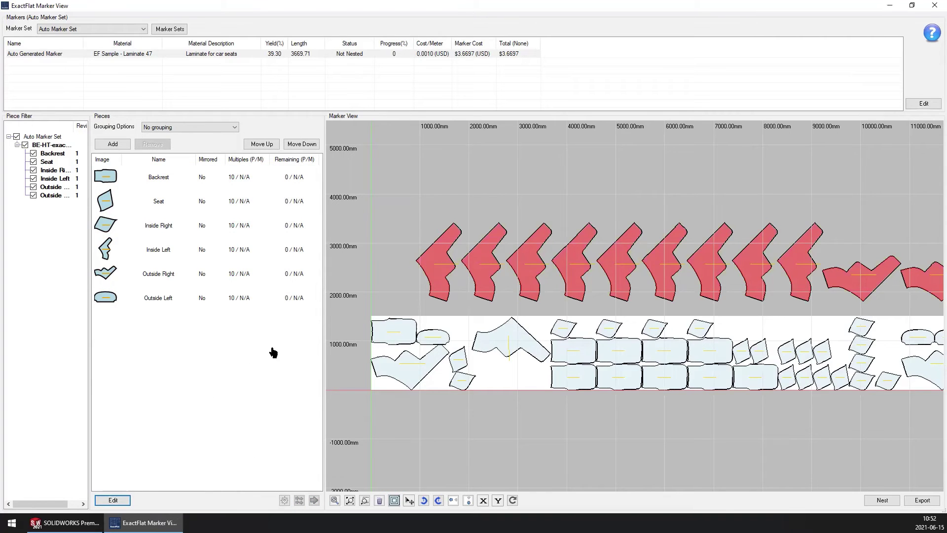
scroll(505, 321, down, 3)
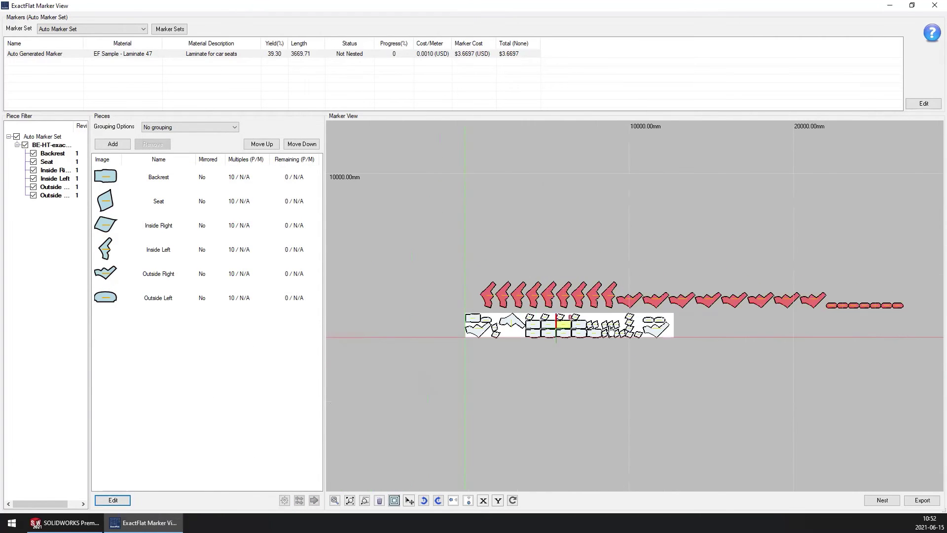
scroll(668, 305, down, 2)
scroll(688, 308, up, 3)
mouse_move(590, 296)
middle_down()
mouse_move(528, 301)
mouse_move(570, 293)
middle_up()
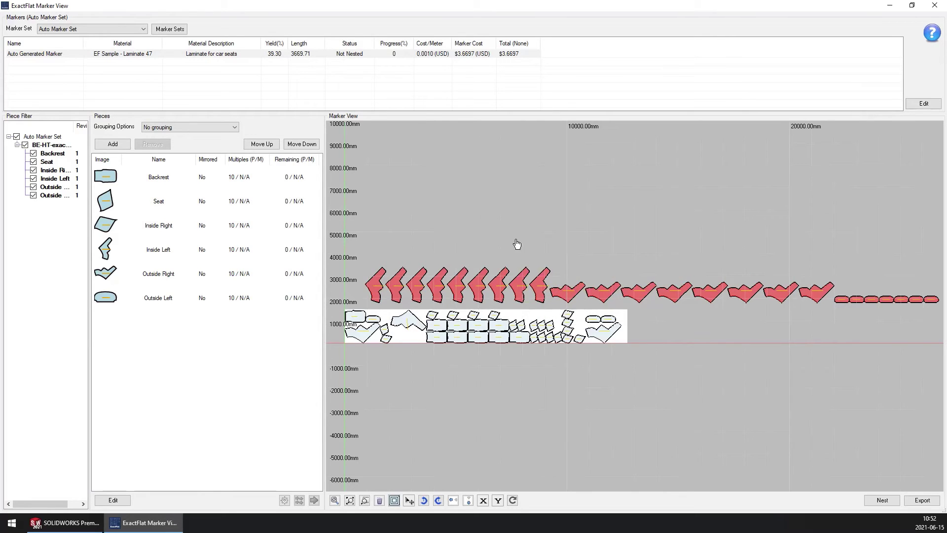
Turn off automatic rotation on bulk placement and apply the marker placement options.
click(285, 501)
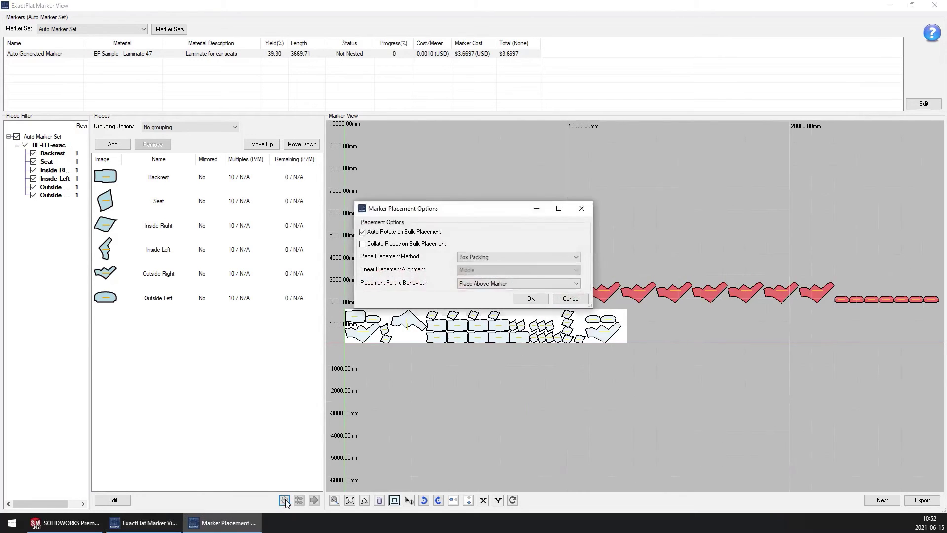
drag(457, 212, 522, 151)
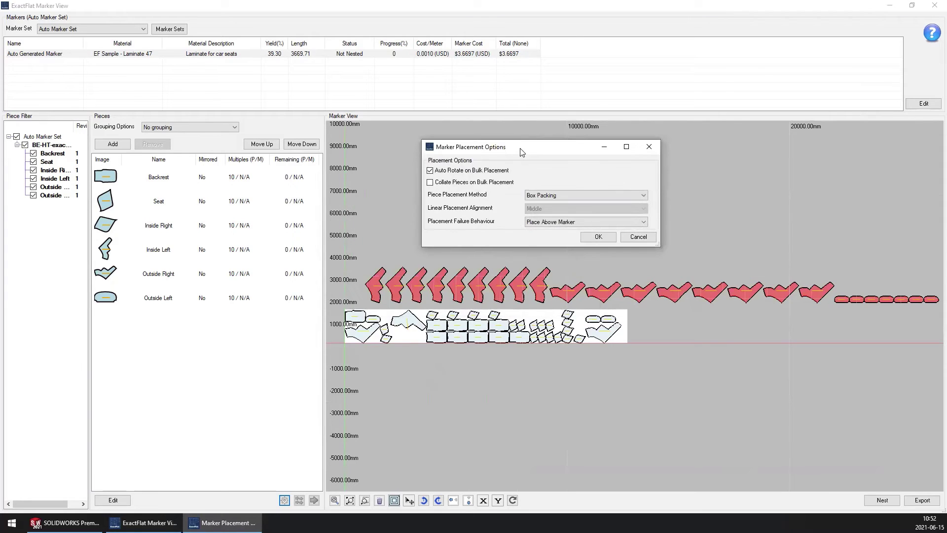
click(430, 170)
click(599, 239)
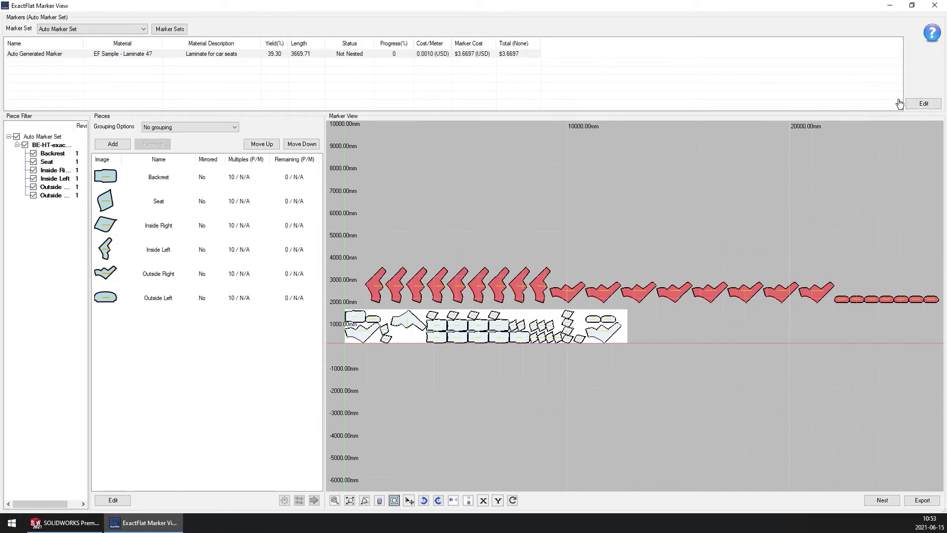
Increase the Auto Generated Marker's maximum marker length to 127000 mm and apply the material settings.
click(923, 104)
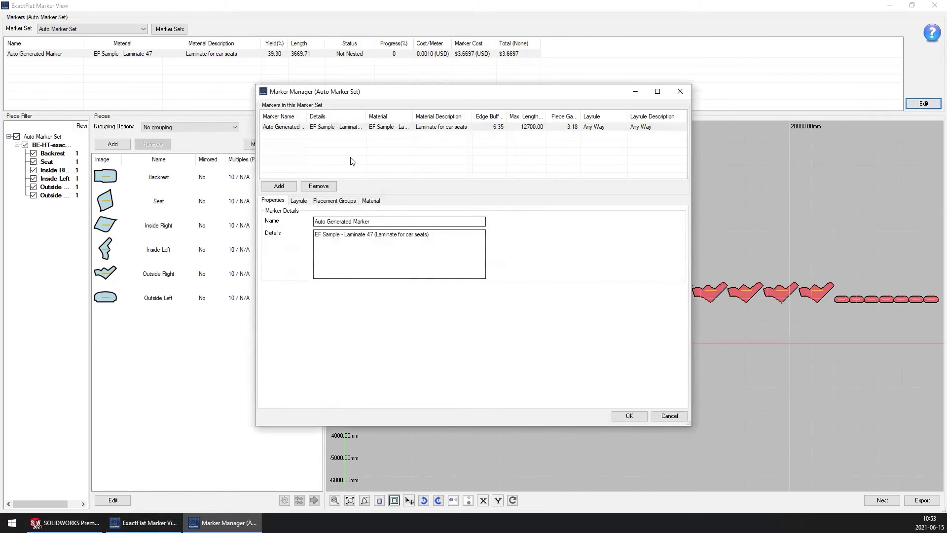
click(371, 200)
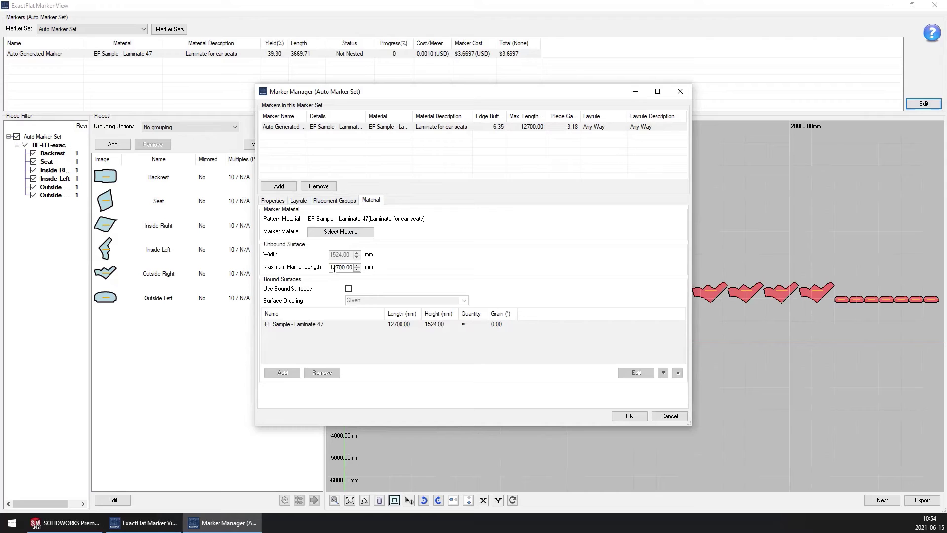
drag(330, 267, 338, 266)
click(334, 267)
click(343, 267)
text(0)
click(629, 416)
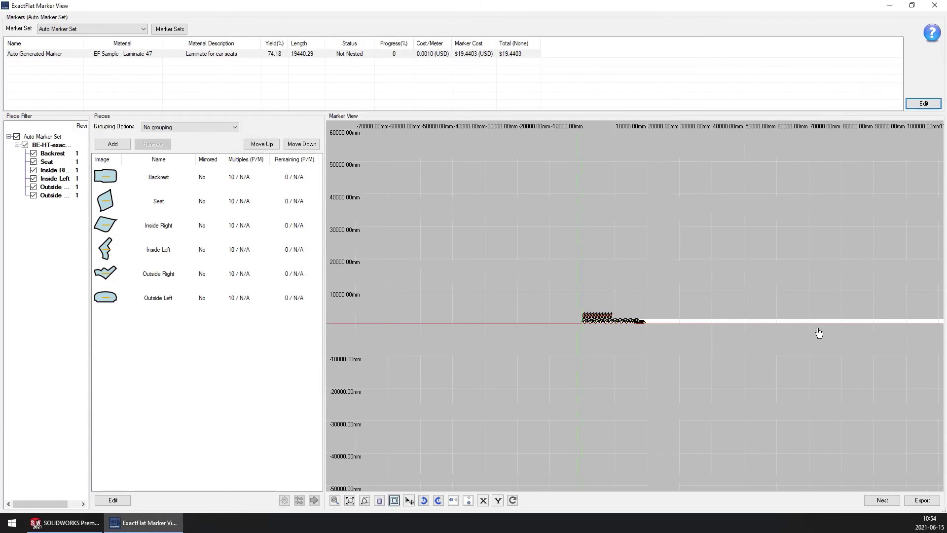
Rotate the last unplaced Inside Left piece to lie lengthwise and place it on the marker past the packed pieces, starting around 20000 mm.
scroll(630, 327, up, 5)
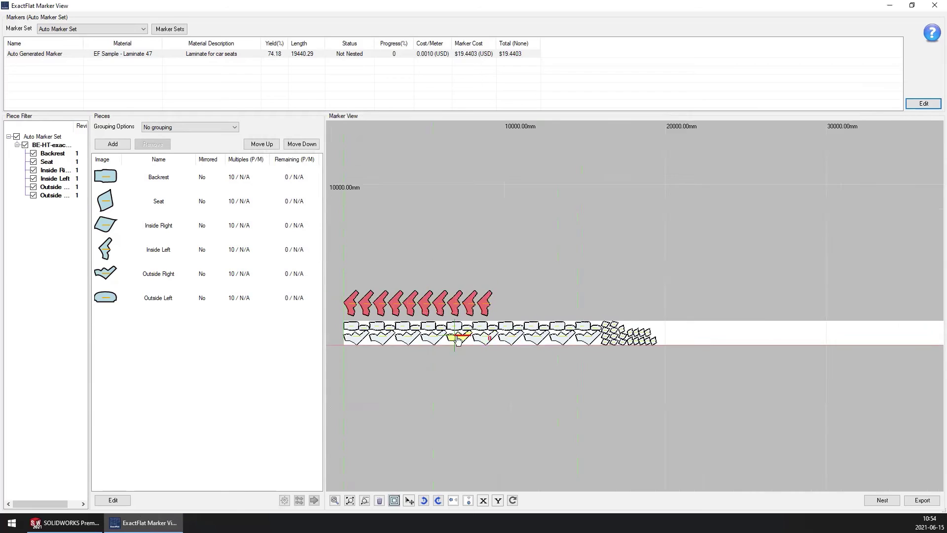
scroll(458, 339, up, 2)
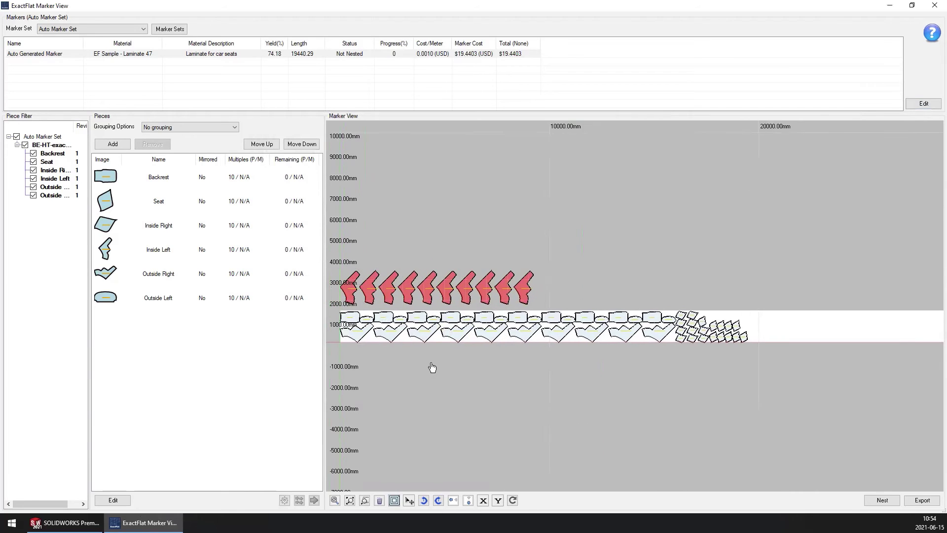
middle_drag(431, 367, 439, 365)
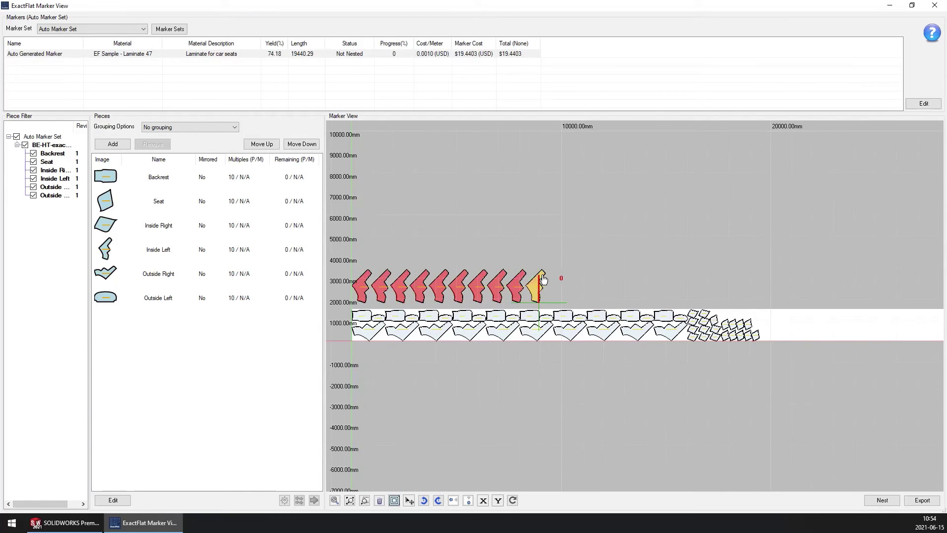
drag(539, 281, 802, 323)
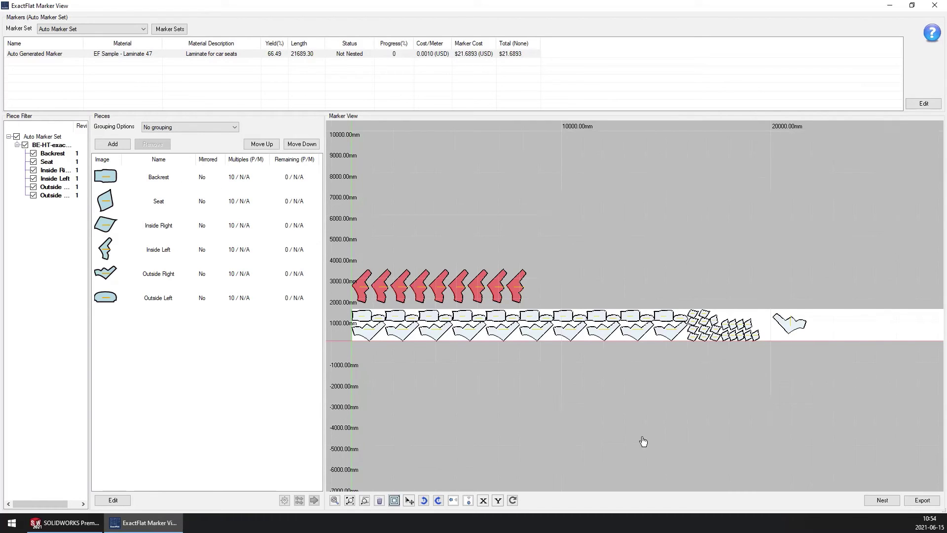
Open nesting for the marker and keep the target yield at 100% and the maximum run time at 1.00 minute.
click(880, 500)
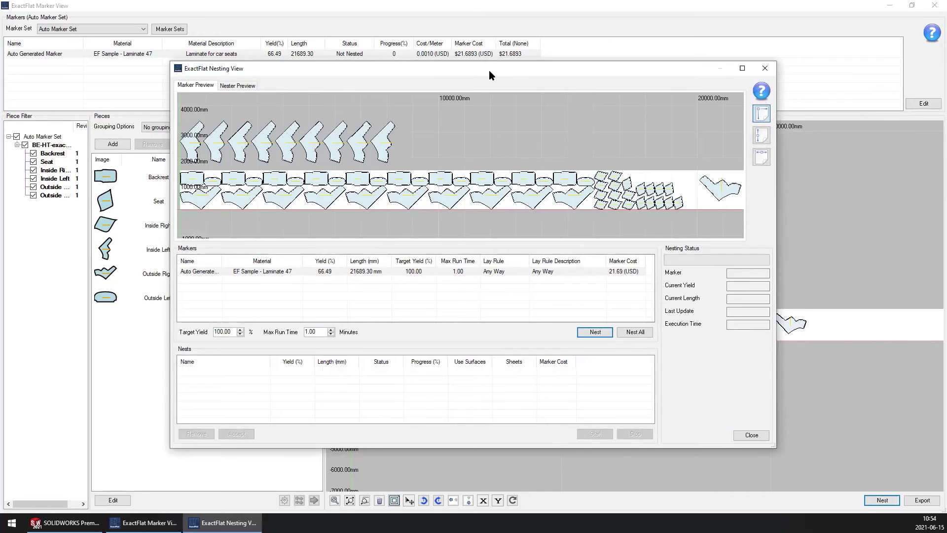
drag(490, 72, 511, 77)
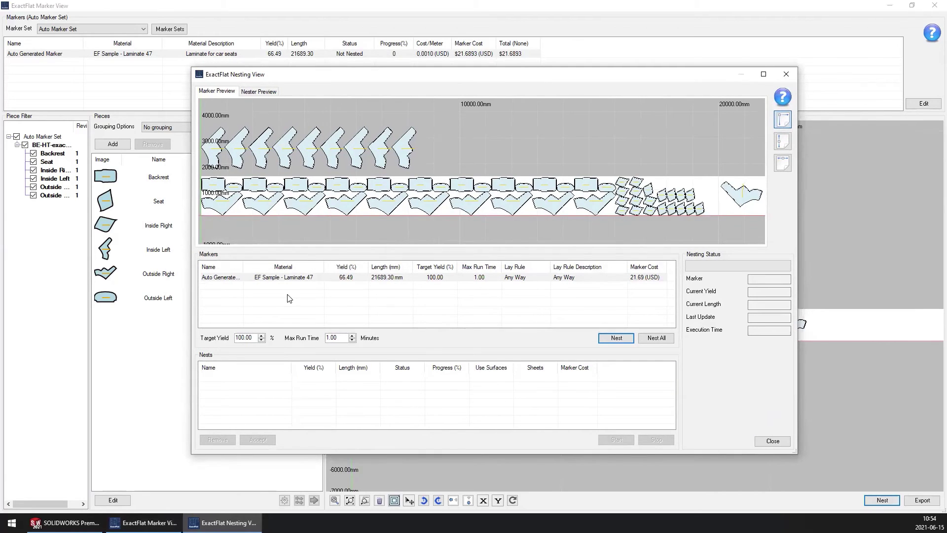
double_click(249, 338)
click(253, 336)
drag(254, 337, 233, 339)
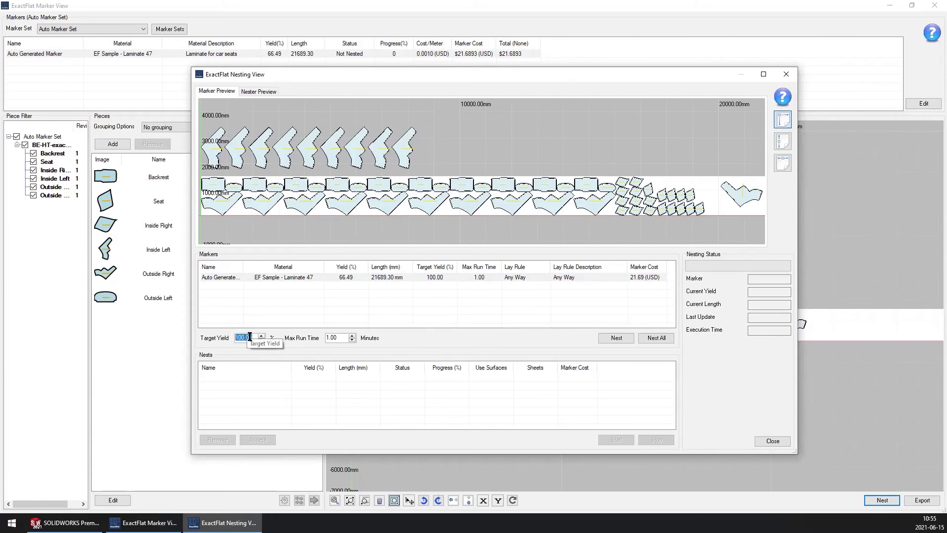
click(250, 335)
double_click(254, 339)
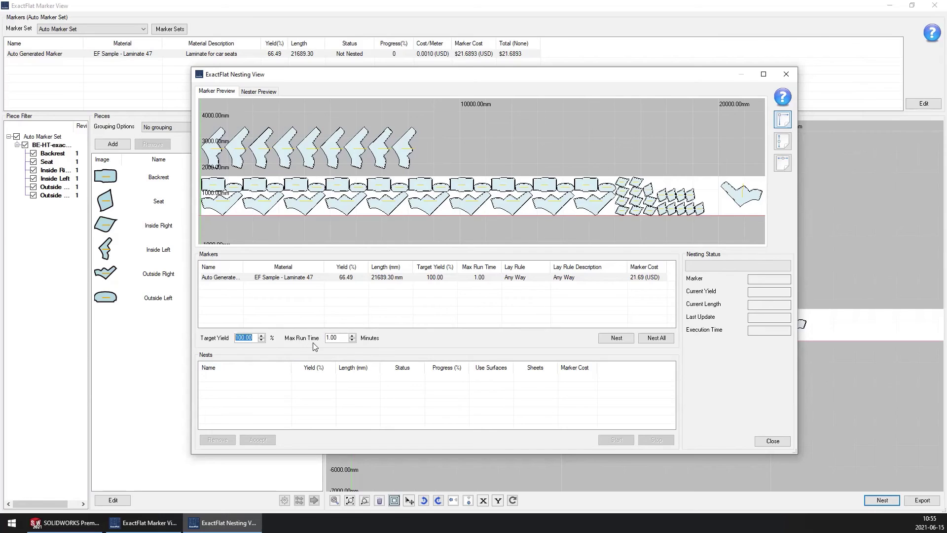
double_click(344, 339)
drag(348, 75, 325, 77)
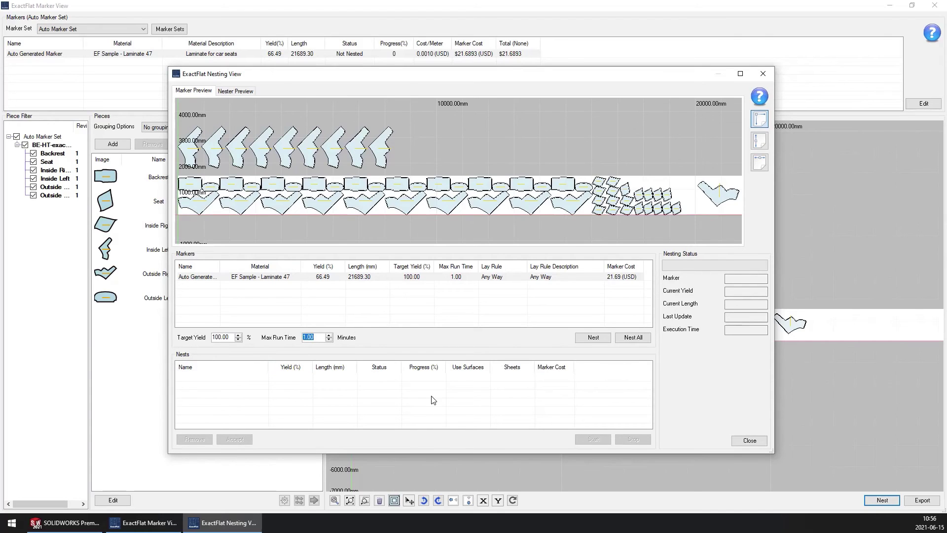
Nest the Auto Generated Marker, accept the resulting nest, and close the nesting view.
click(593, 338)
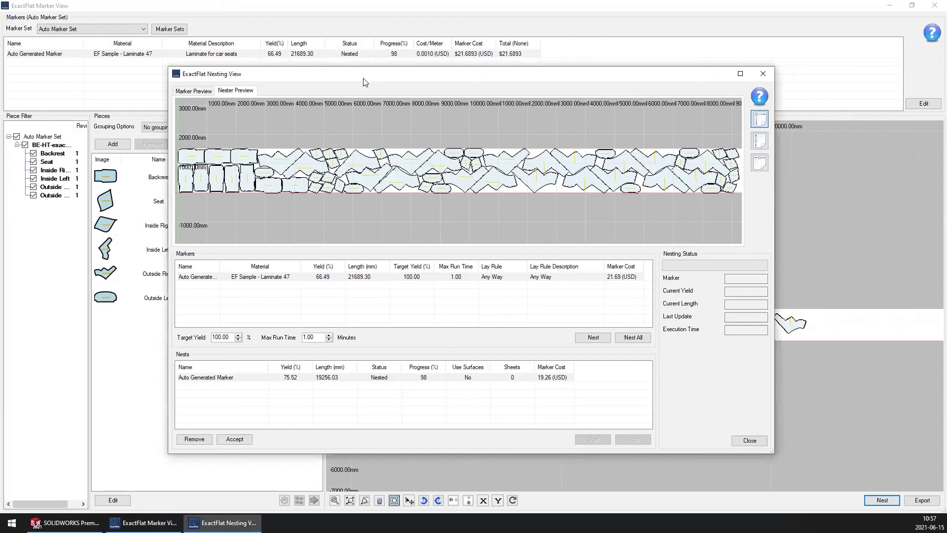
drag(365, 78, 245, 31)
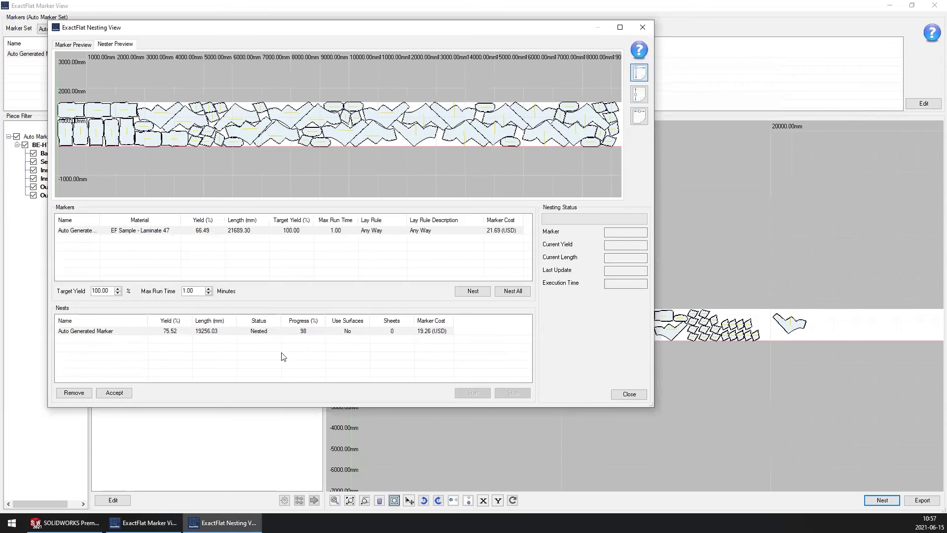
click(116, 394)
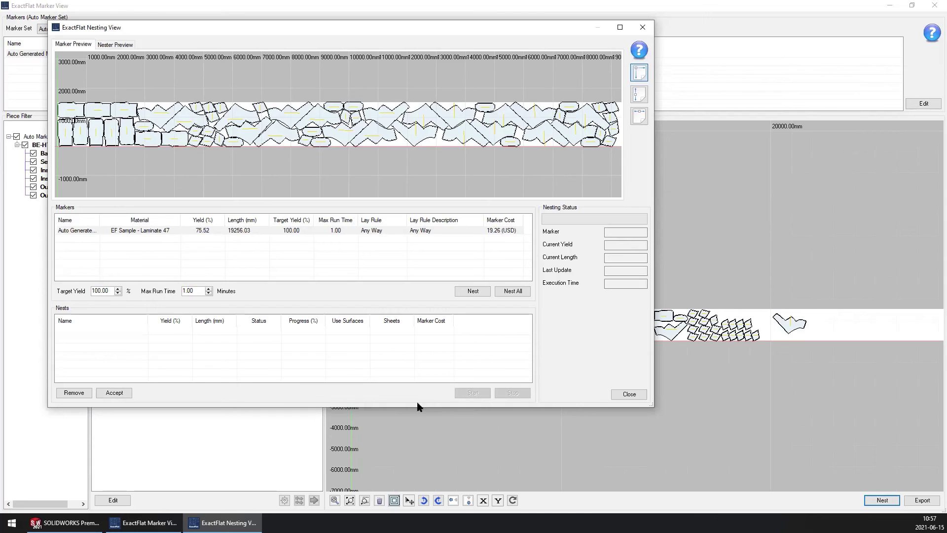
click(629, 394)
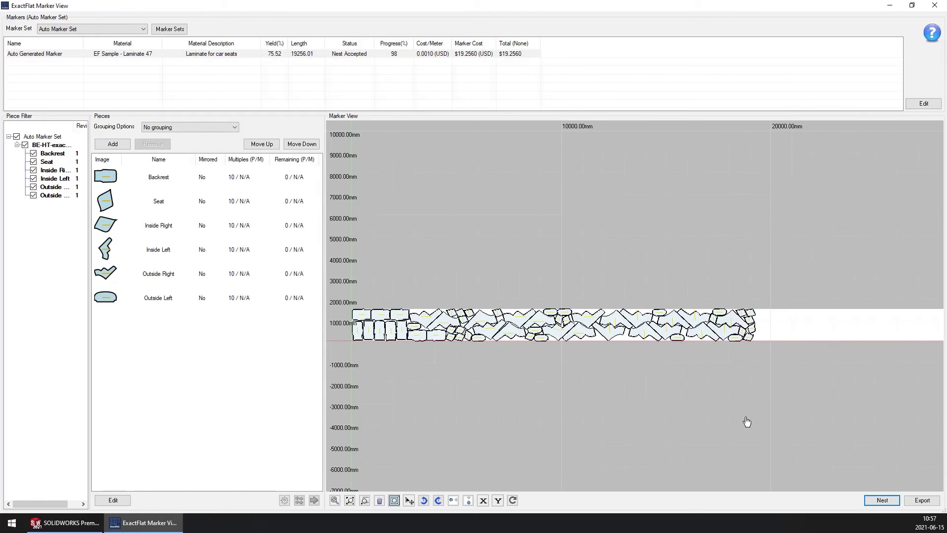
Open the marker's export options and examine the layer assignments of the Eastman Easicut / EastmanPRO profile, including sew lines and internal perimeters.
click(920, 500)
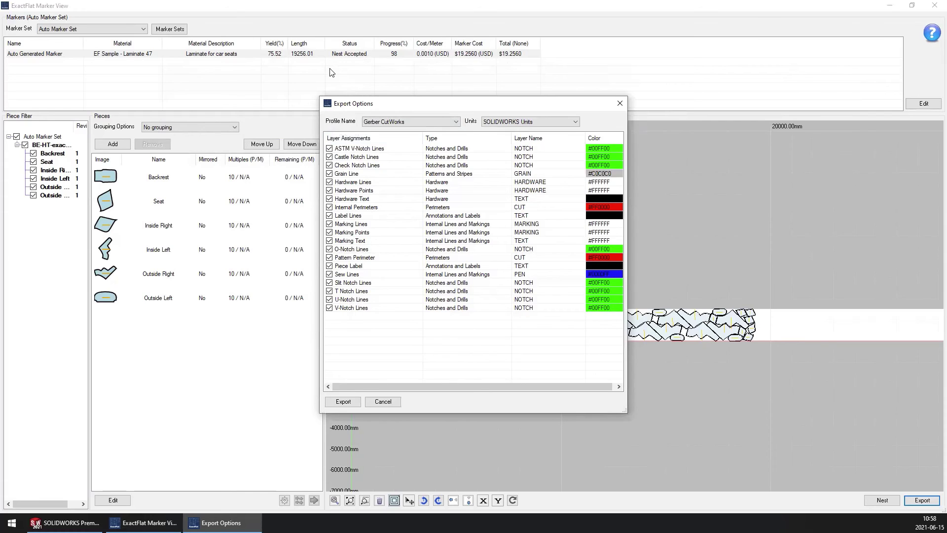
drag(395, 104, 397, 114)
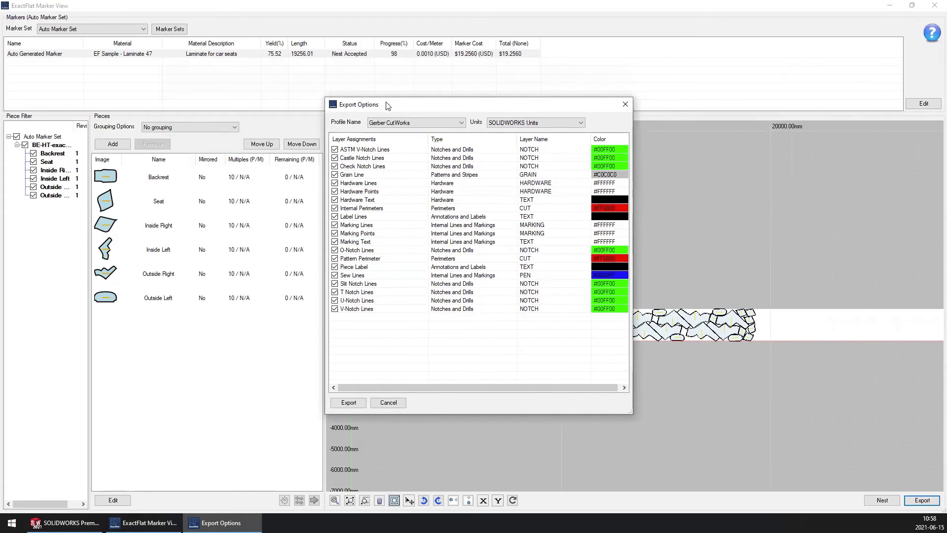
click(425, 124)
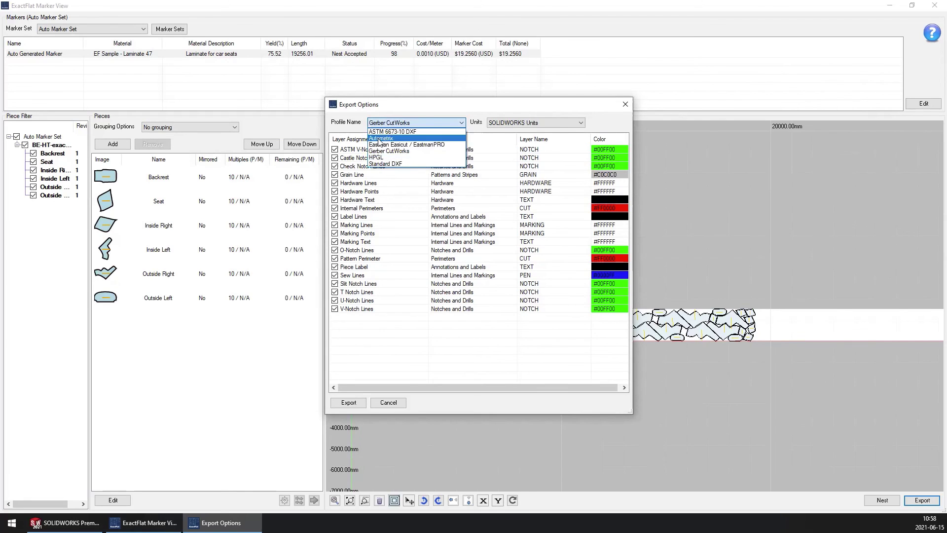
click(404, 144)
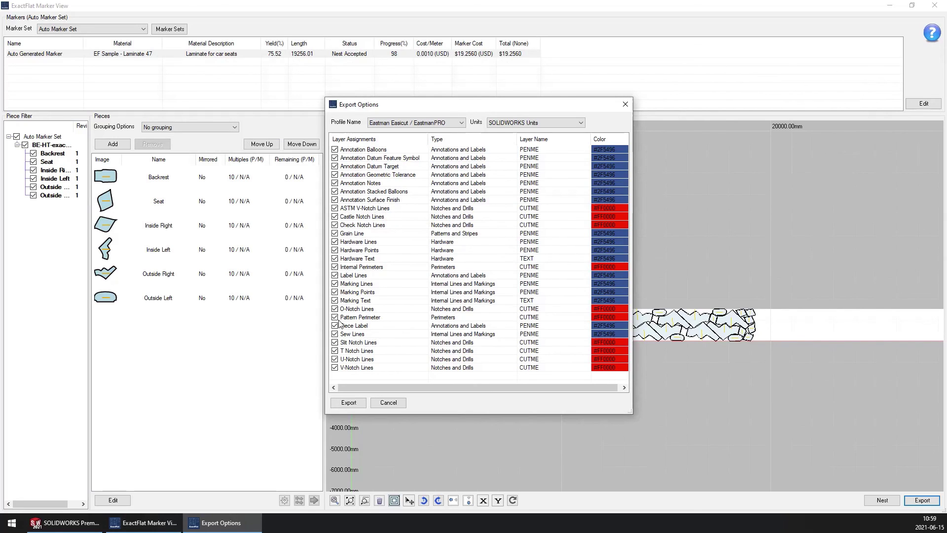
click(365, 335)
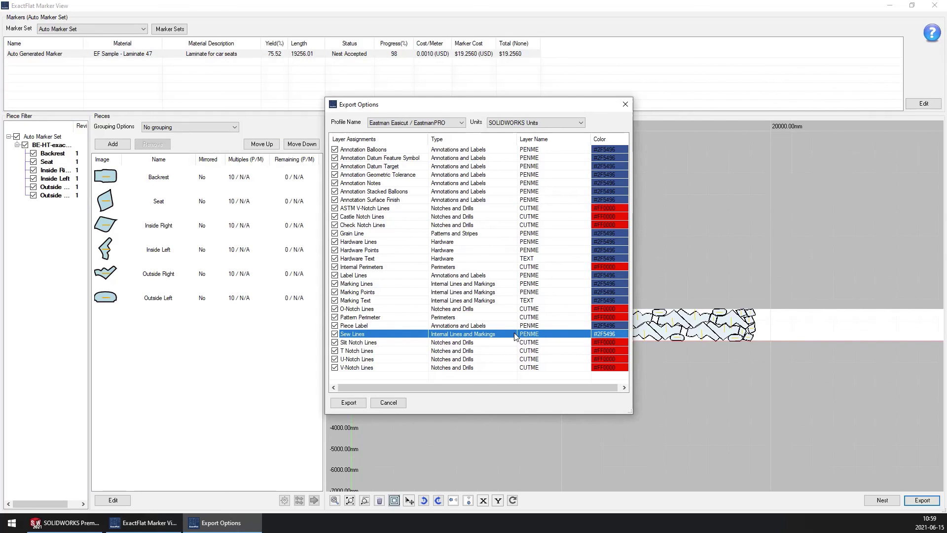
click(529, 268)
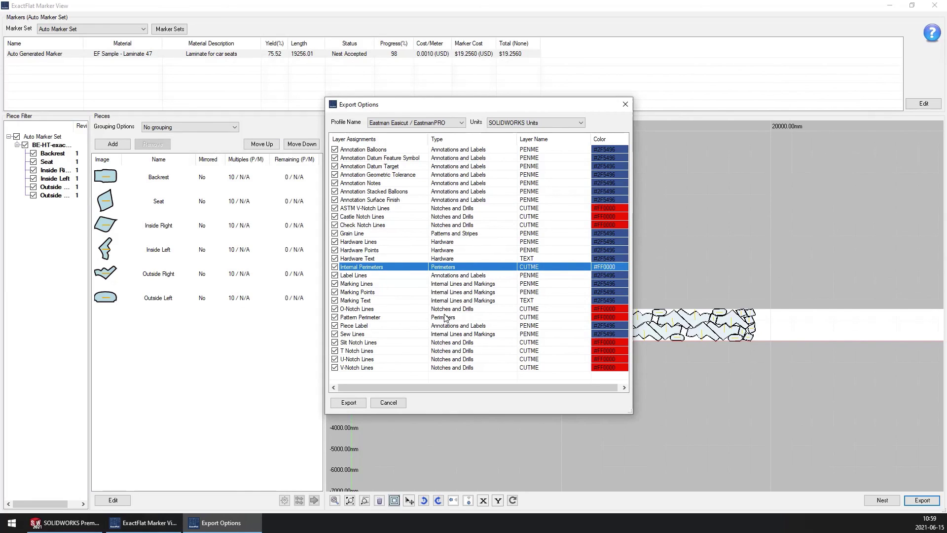
Examine the Gerber CutWorks and Autometrix export profiles, and close the export options and marker view without exporting.
click(439, 123)
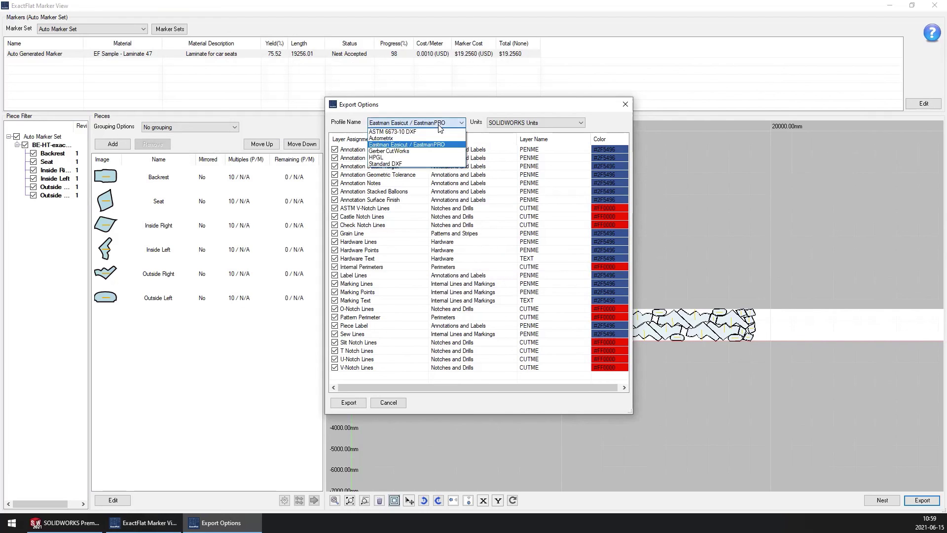
click(399, 151)
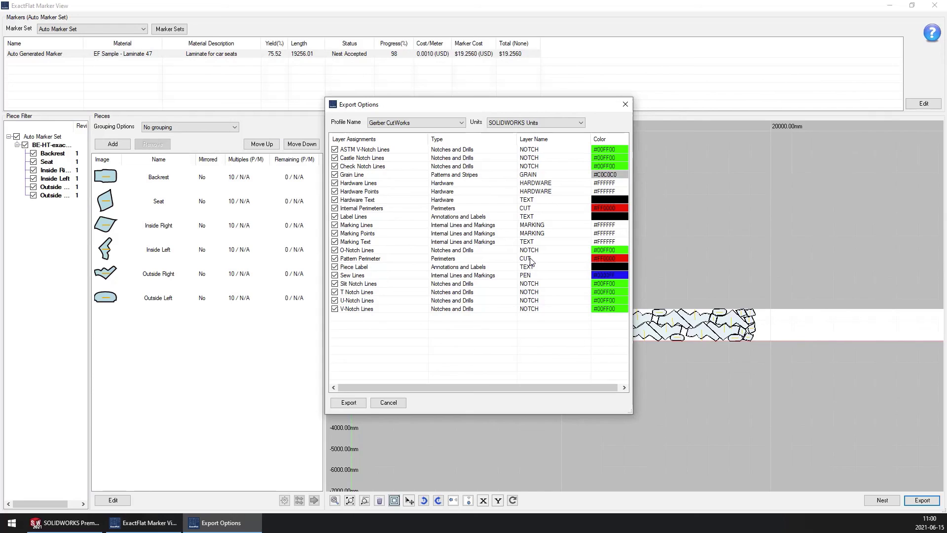
click(419, 123)
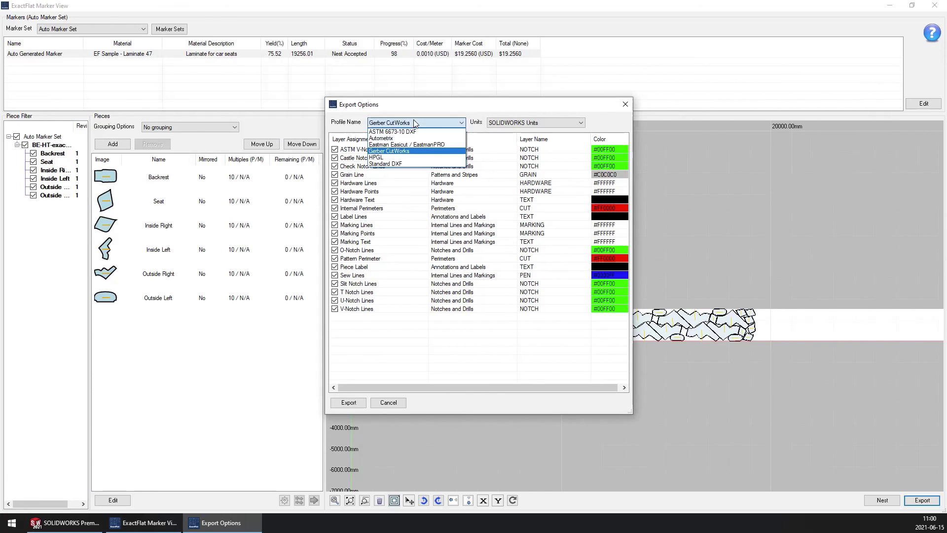
click(402, 138)
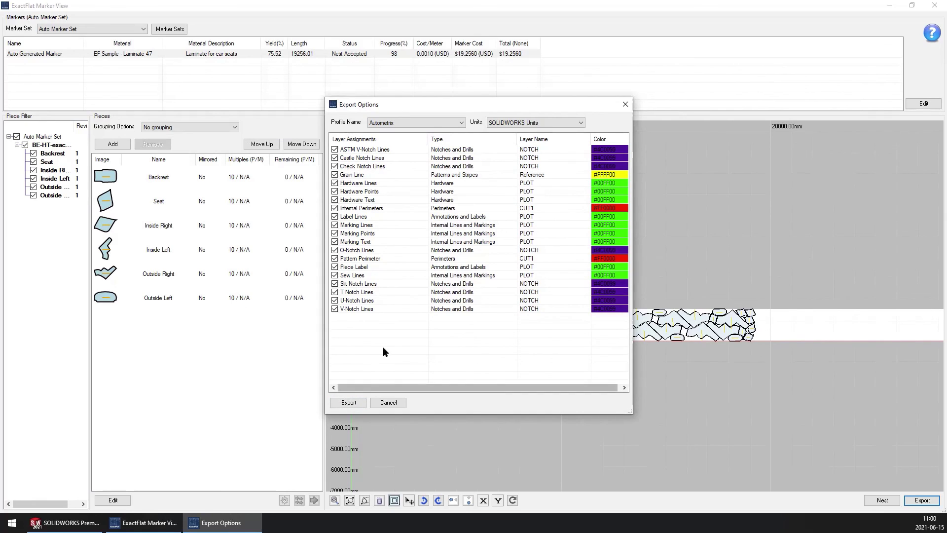
click(625, 104)
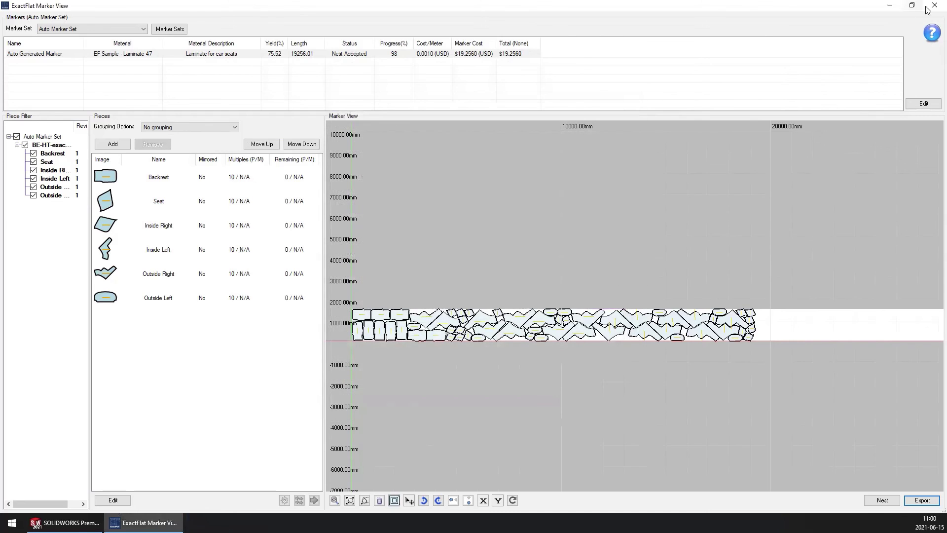
click(933, 5)
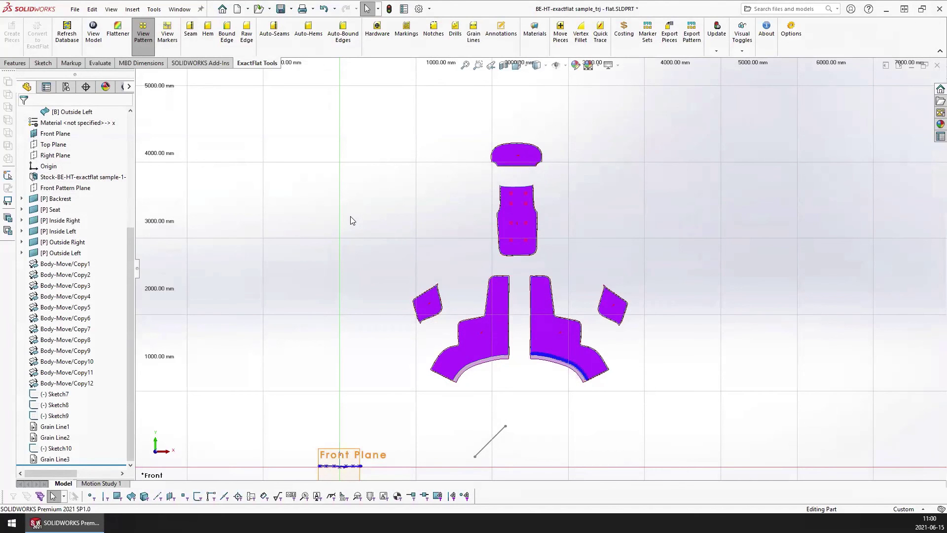